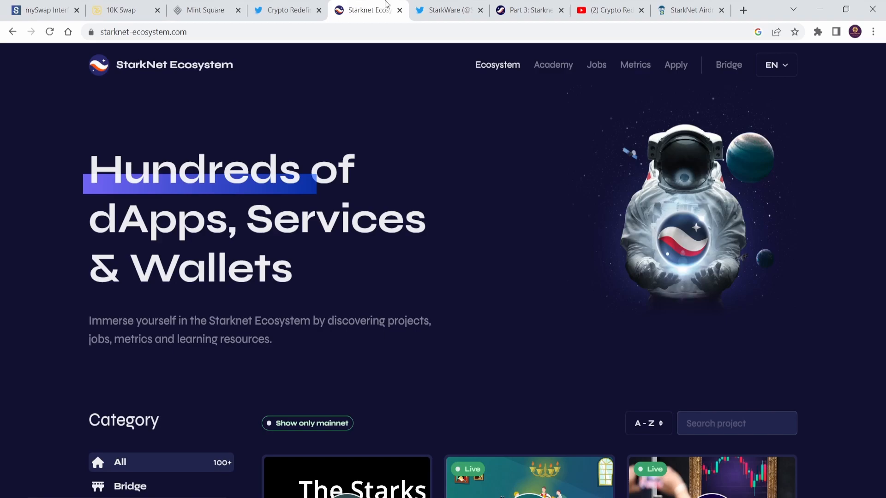
- Open the Part 3 StarkNet token design article and highlight "Ten billion" in the initial allocation section
{"action": "left_click", "coordinate": [446, 9]}
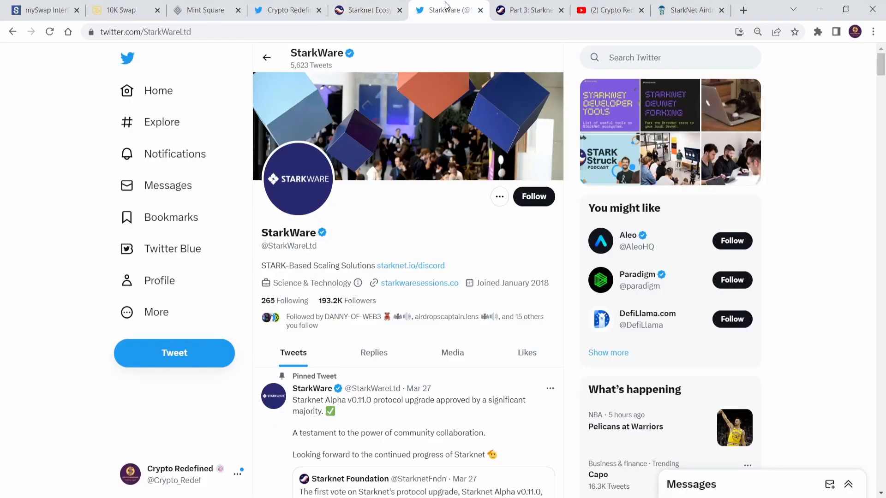
{"action": "left_click", "coordinate": [517, 5]}
{"action": "scroll", "coordinate": [434, 188], "scroll_direction": "up", "scroll_amount": 3}
{"action": "scroll", "coordinate": [434, 188], "scroll_direction": "down", "scroll_amount": 3}
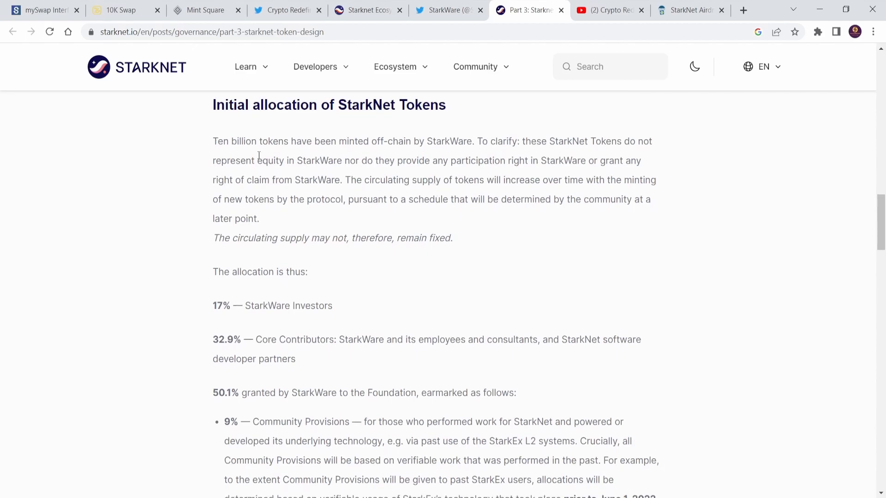
{"action": "left_click_drag", "start_coordinate": [256, 141], "coordinate": [213, 141]}
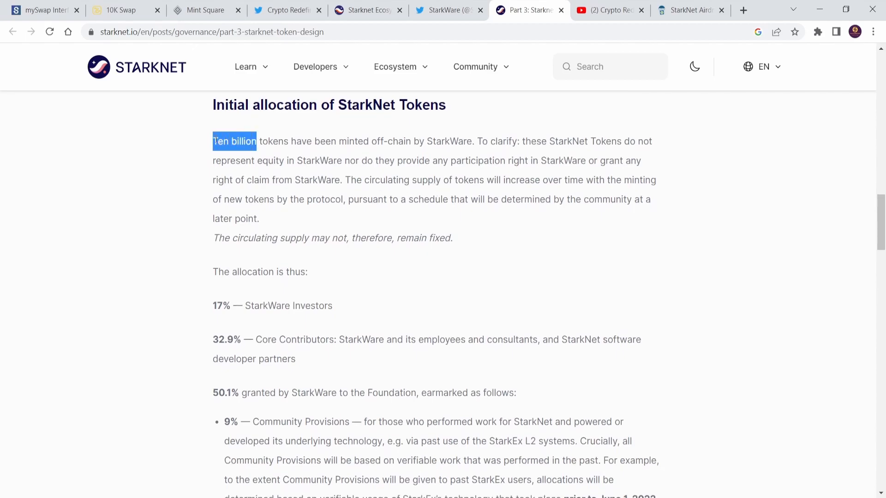
{"action": "left_click", "coordinate": [261, 183]}
- Highlight the Community Provisions entry in the allocation list and its June 1, 2022 cutoff date
{"action": "scroll", "coordinate": [261, 183], "scroll_direction": "down", "scroll_amount": 2}
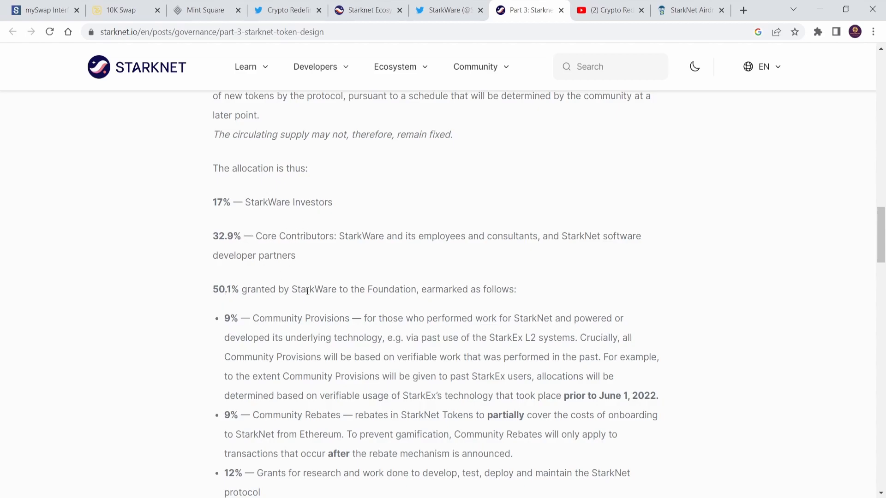
{"action": "scroll", "coordinate": [376, 291], "scroll_direction": "down", "scroll_amount": 1}
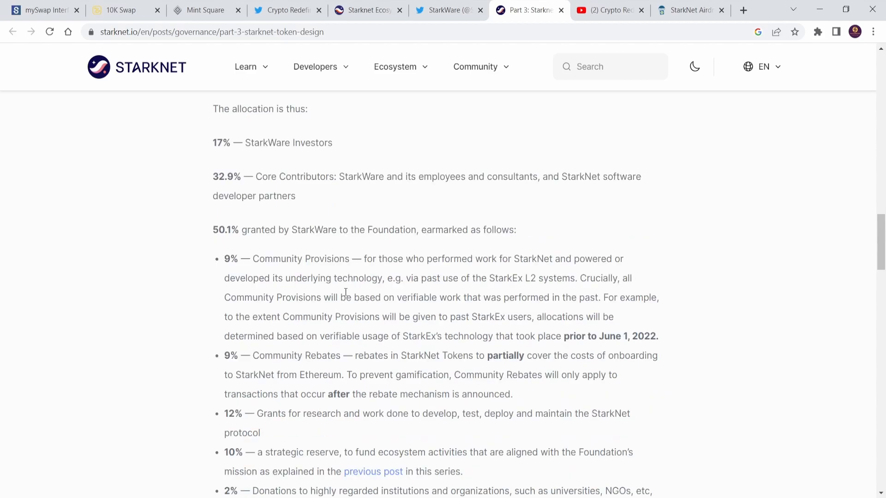
{"action": "left_click_drag", "start_coordinate": [349, 260], "coordinate": [226, 260]}
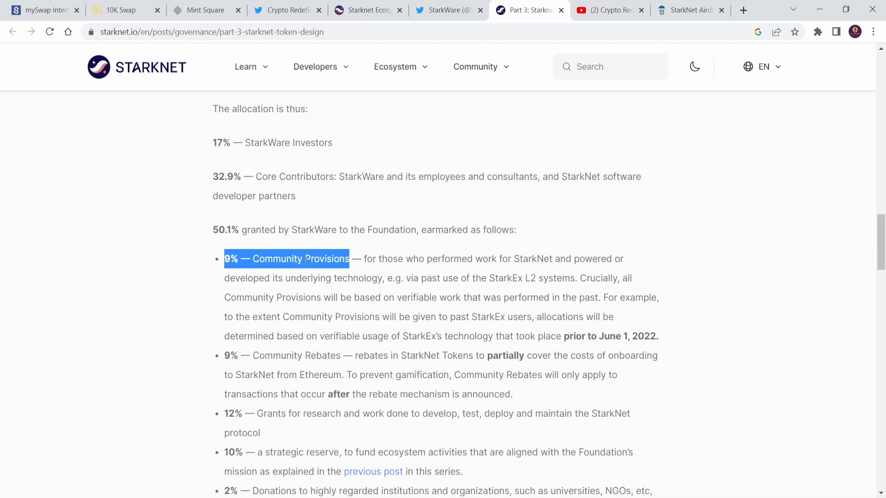
{"action": "double_click", "coordinate": [600, 337]}
{"action": "left_click_drag", "start_coordinate": [600, 337], "coordinate": [657, 337]}
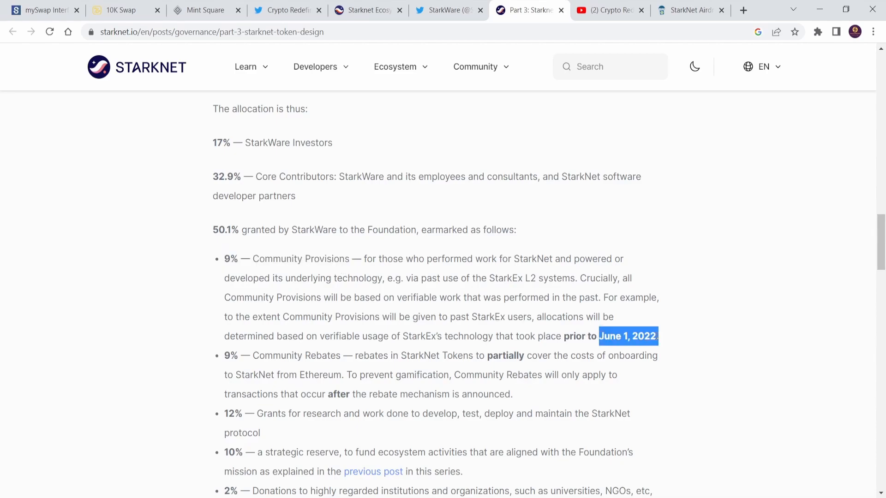
- Consult the StarkNet page on airdrops.io and highlight the Unallocated entry with its community clause in the token design article
{"action": "left_click", "coordinate": [685, 9]}
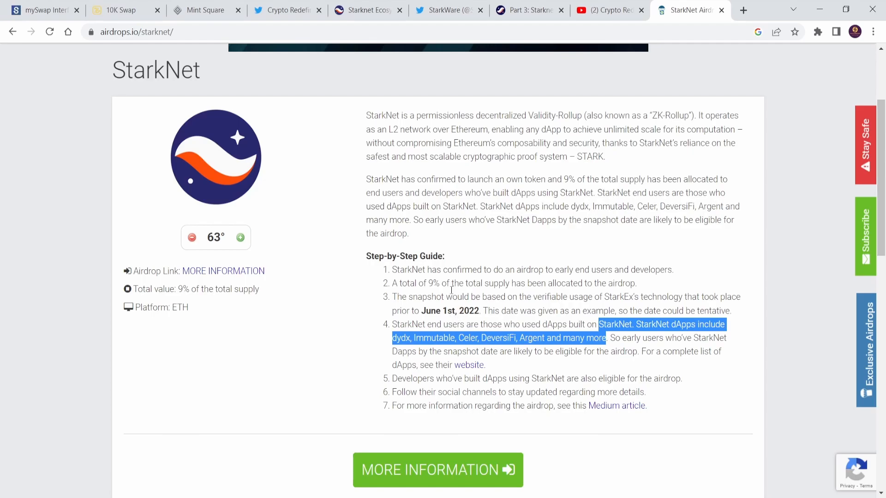
{"action": "left_click", "coordinate": [526, 11]}
{"action": "left_click_drag", "start_coordinate": [299, 361], "coordinate": [224, 361]}
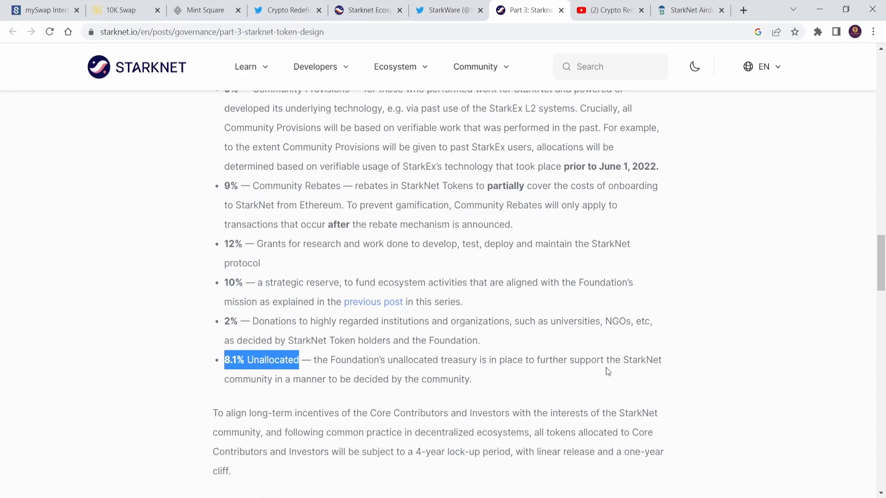
{"action": "left_click_drag", "start_coordinate": [622, 360], "coordinate": [626, 377]}
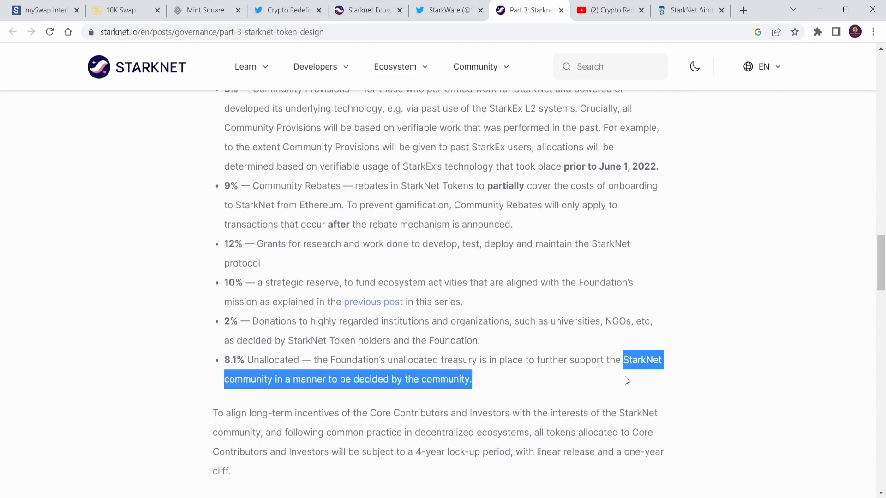
{"action": "scroll", "coordinate": [723, 437], "scroll_direction": "down", "scroll_amount": 1}
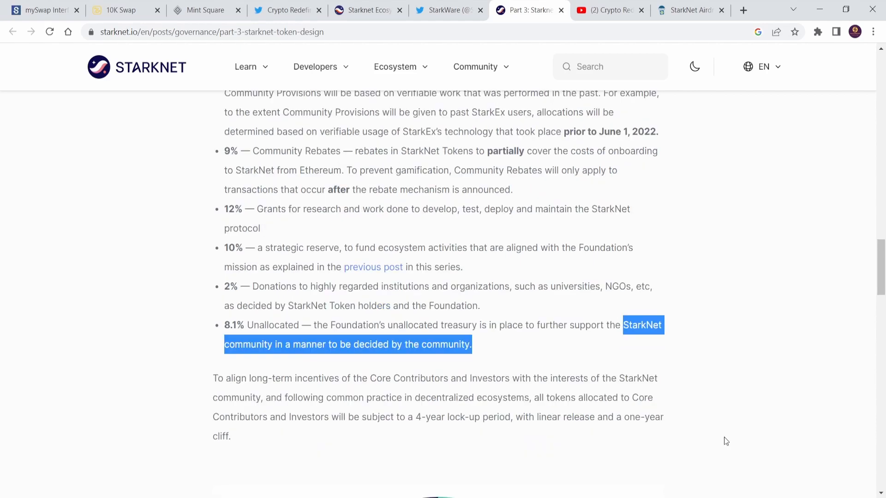
{"action": "scroll", "coordinate": [724, 440], "scroll_direction": "up", "scroll_amount": 7}
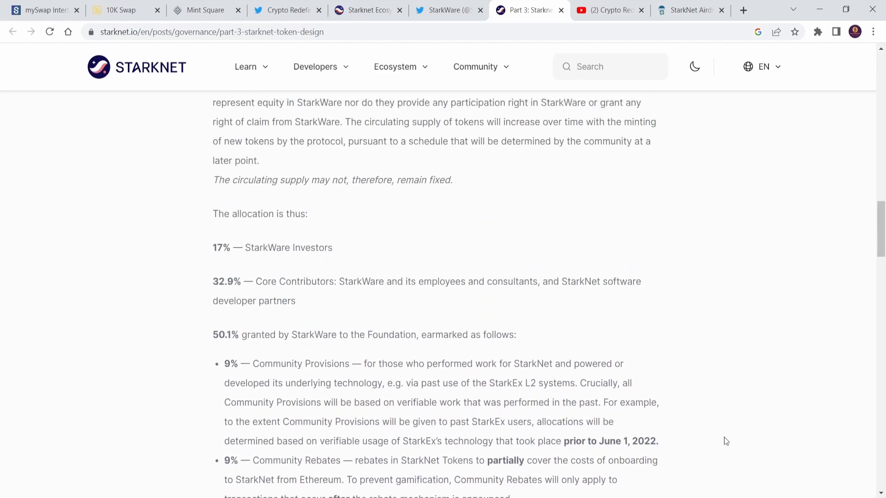
{"action": "scroll", "coordinate": [724, 438], "scroll_direction": "up", "scroll_amount": 1}
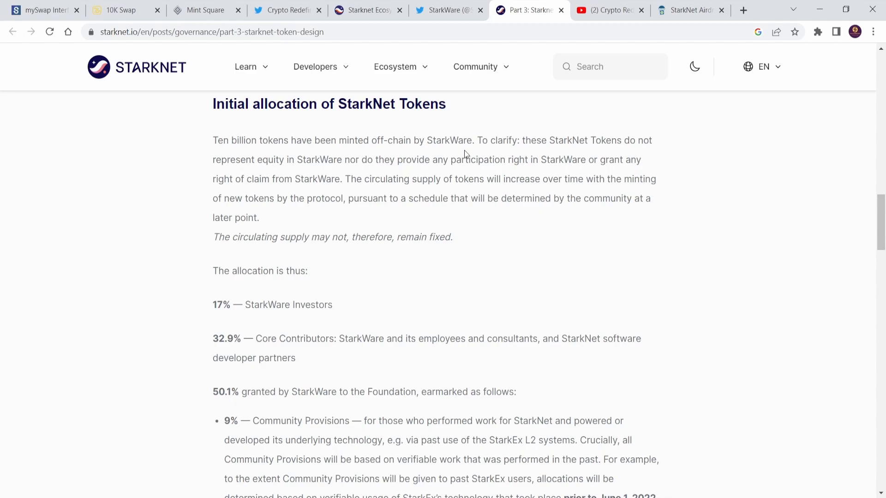
- Revisit the StarkNet Ecosystem site and read the Starknet airdrop thread on Twitter down to Step 1 about wallets
{"action": "left_click", "coordinate": [386, 9]}
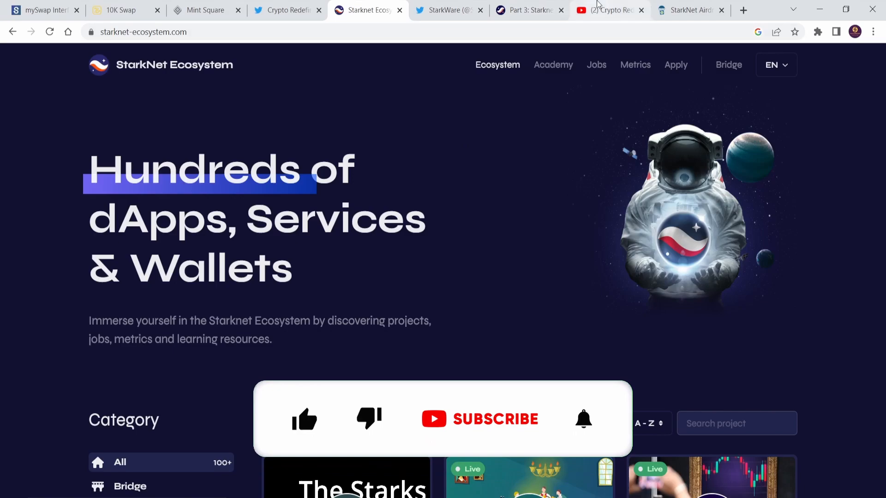
{"action": "left_click", "coordinate": [607, 10]}
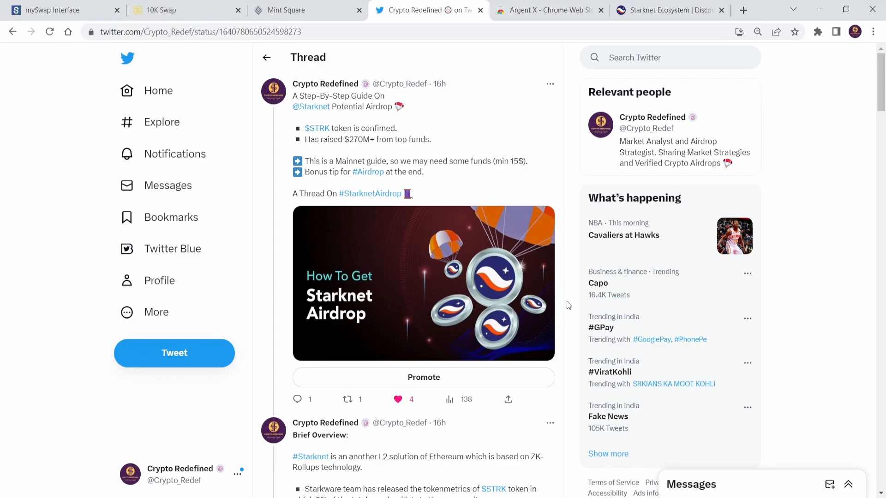
{"action": "scroll", "coordinate": [569, 306], "scroll_direction": "down", "scroll_amount": 5}
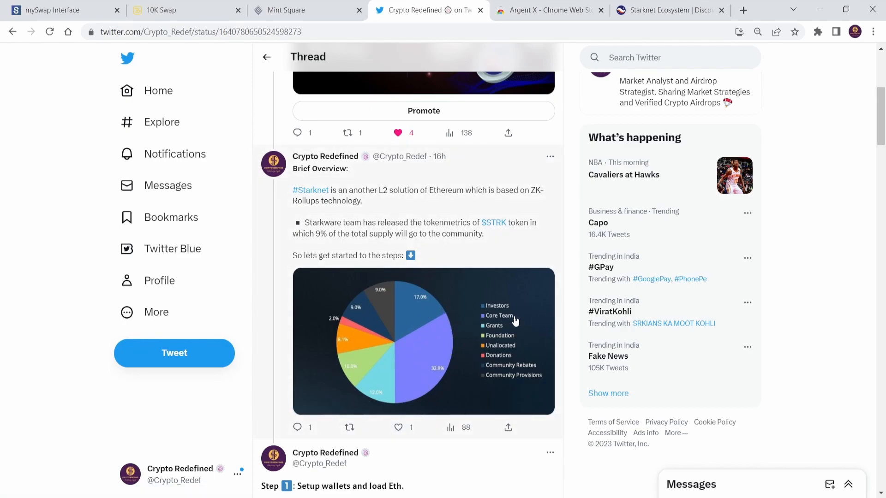
{"action": "scroll", "coordinate": [574, 256], "scroll_direction": "down", "scroll_amount": 5}
{"action": "scroll", "coordinate": [573, 255], "scroll_direction": "down", "scroll_amount": 1}
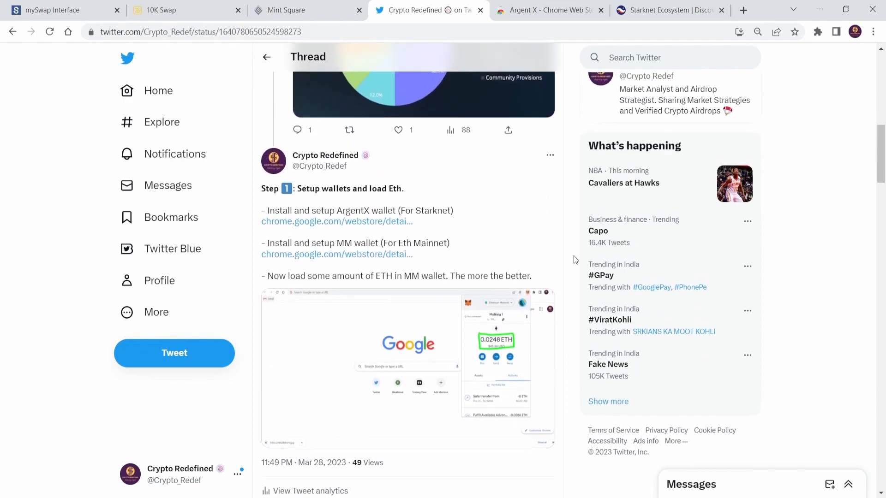
{"action": "scroll", "coordinate": [573, 256], "scroll_direction": "up", "scroll_amount": 1}
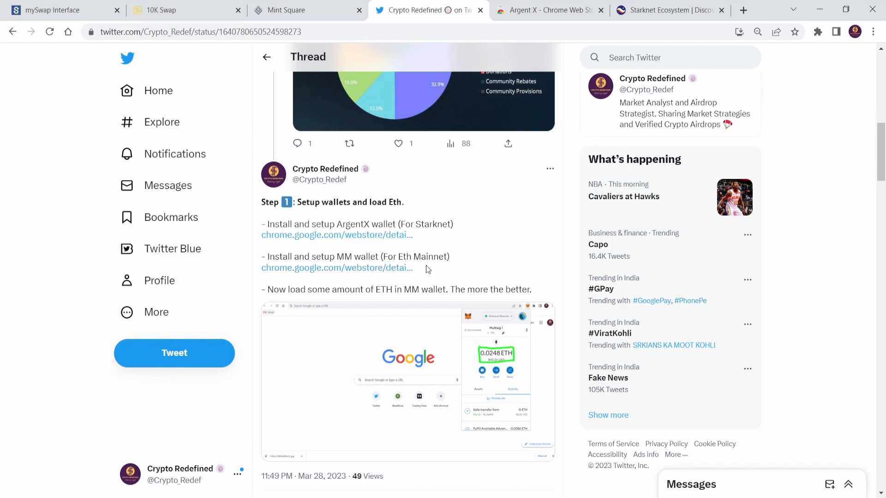
- View the Argent X listing linked in Step 1 and enlarge the thread's MetaMask balance screenshot
{"action": "left_click", "coordinate": [370, 236]}
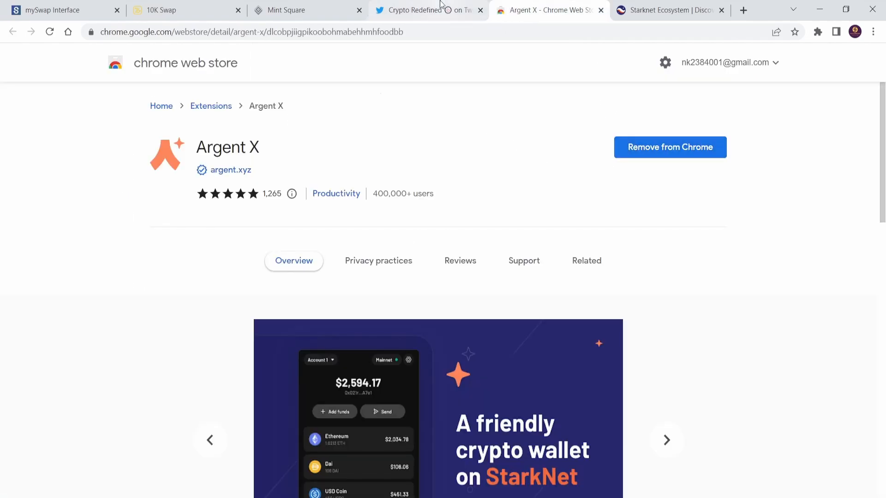
{"action": "left_click", "coordinate": [427, 10]}
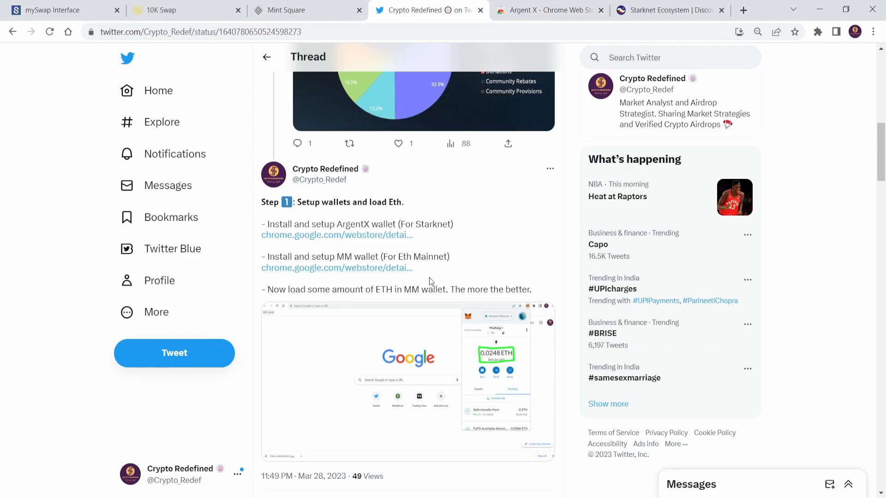
{"action": "scroll", "coordinate": [430, 279], "scroll_direction": "down", "scroll_amount": 3}
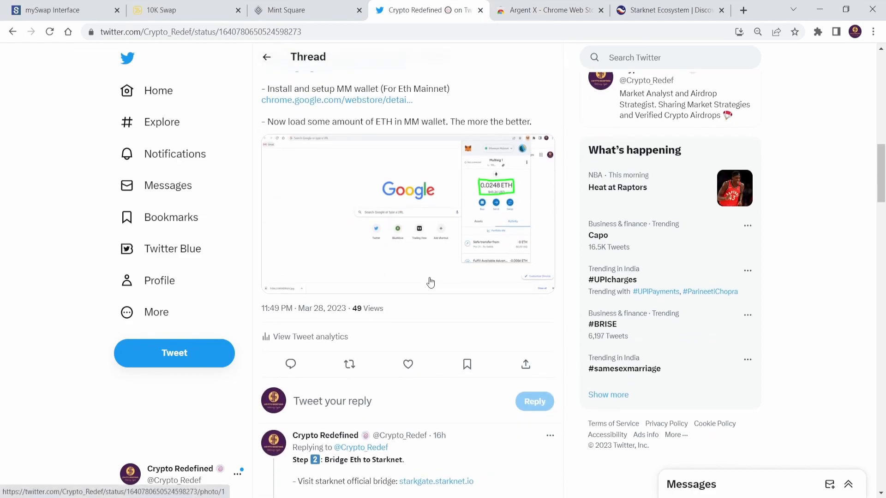
{"action": "scroll", "coordinate": [430, 282], "scroll_direction": "up", "scroll_amount": 2}
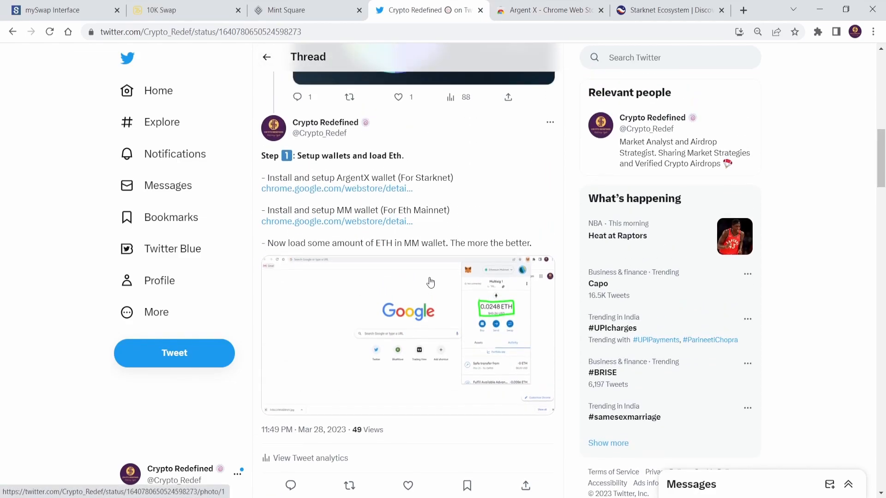
{"action": "left_click", "coordinate": [509, 319]}
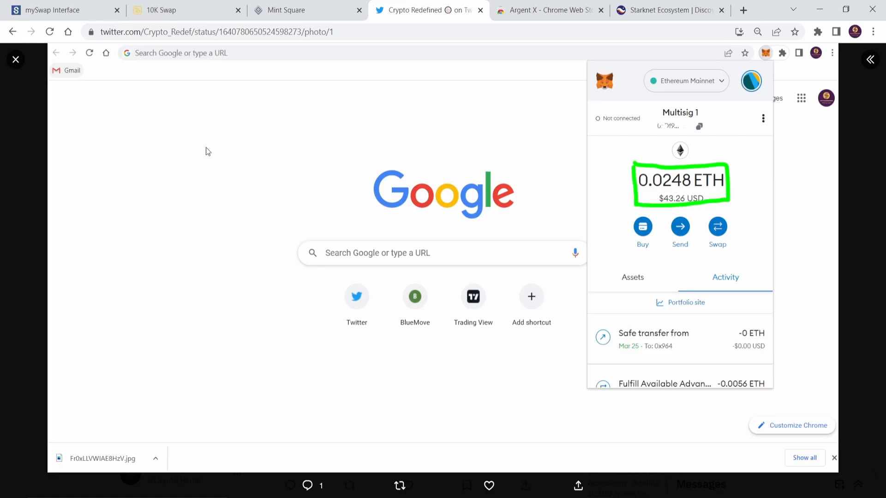
{"action": "left_click", "coordinate": [16, 60]}
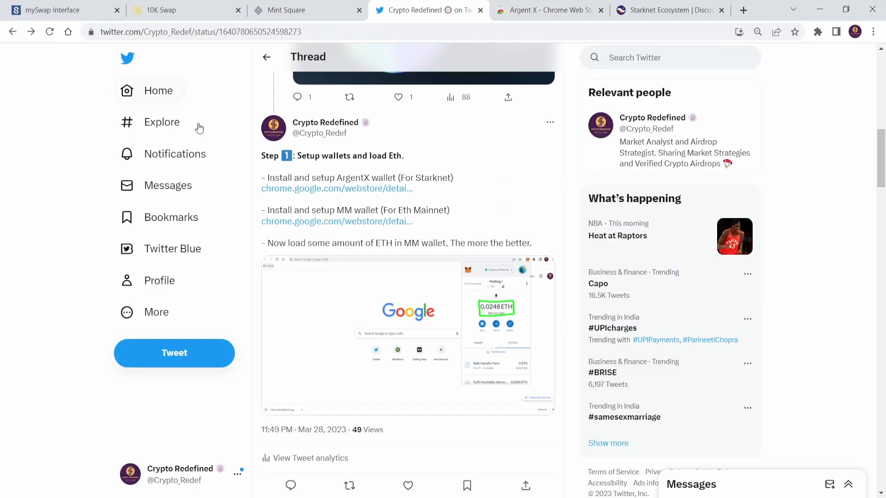
- Open the StarkGate bridge linked in Step 2 and connect the MetaMask and StarkNet wallets
{"action": "scroll", "coordinate": [485, 238], "scroll_direction": "down", "scroll_amount": 8}
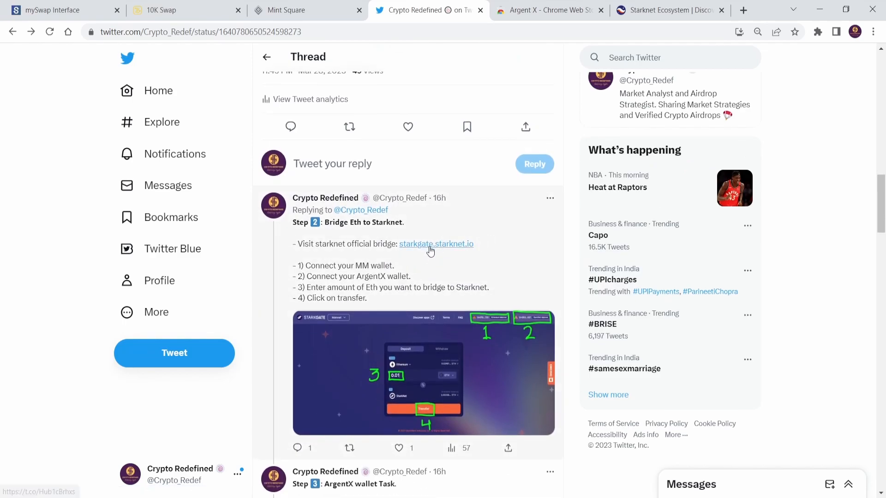
{"action": "left_click", "coordinate": [430, 245]}
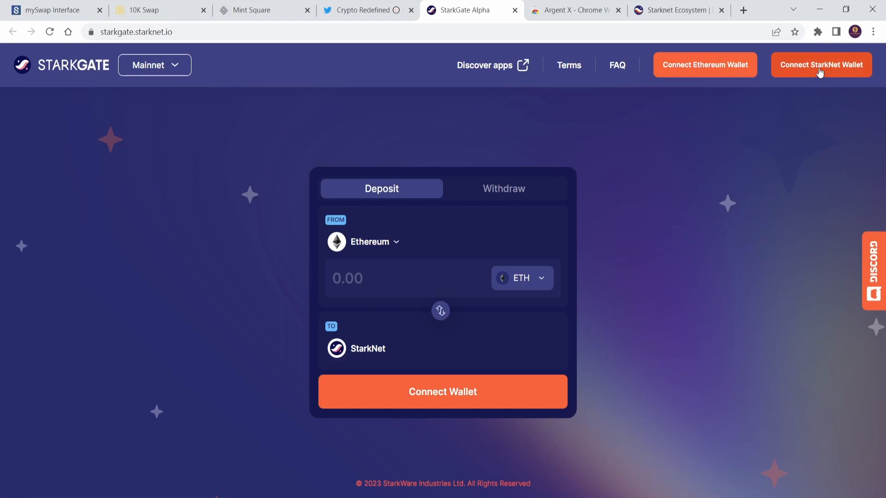
{"action": "left_click", "coordinate": [693, 68]}
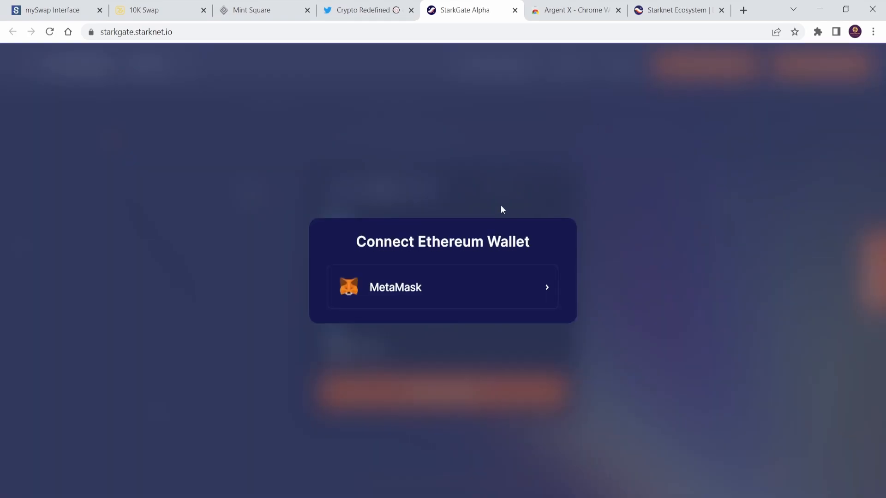
{"action": "left_click", "coordinate": [462, 286]}
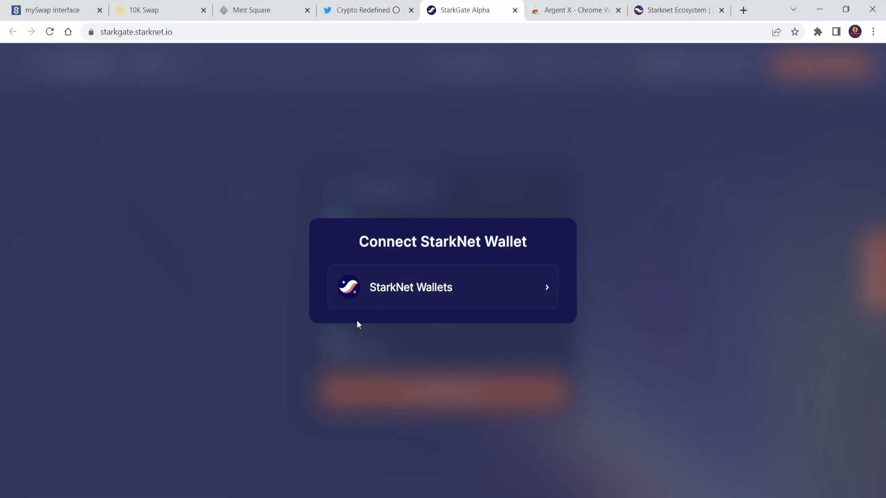
{"action": "left_click", "coordinate": [406, 307]}
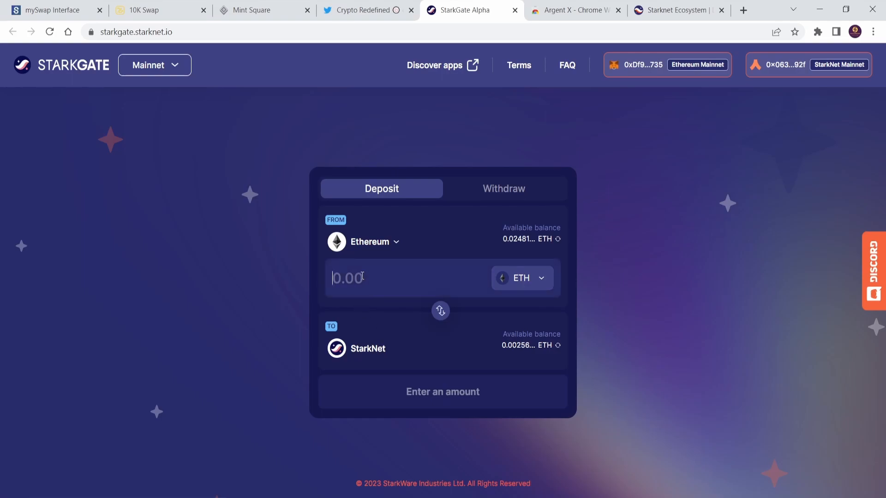
- Submit a transfer of 0.005 ETH from Ethereum to StarkNet and check the balance in the Argent X wallet
{"action": "type", "text": "0.005"}
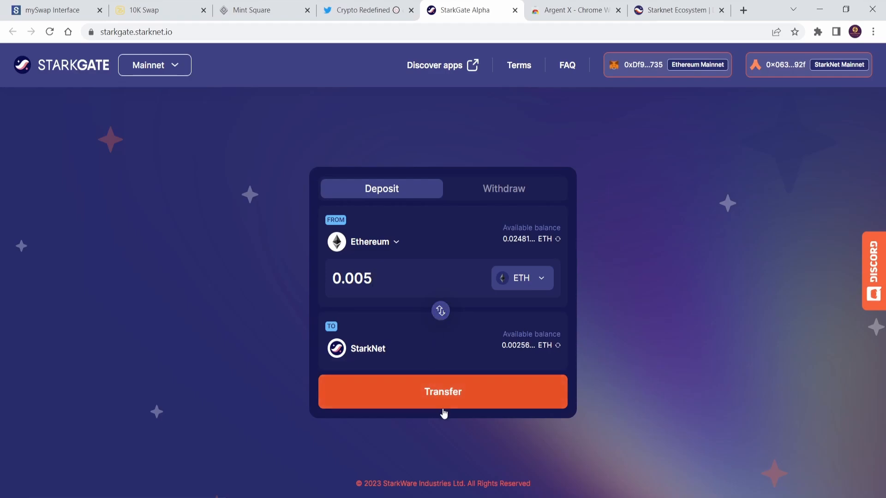
{"action": "left_click", "coordinate": [443, 394]}
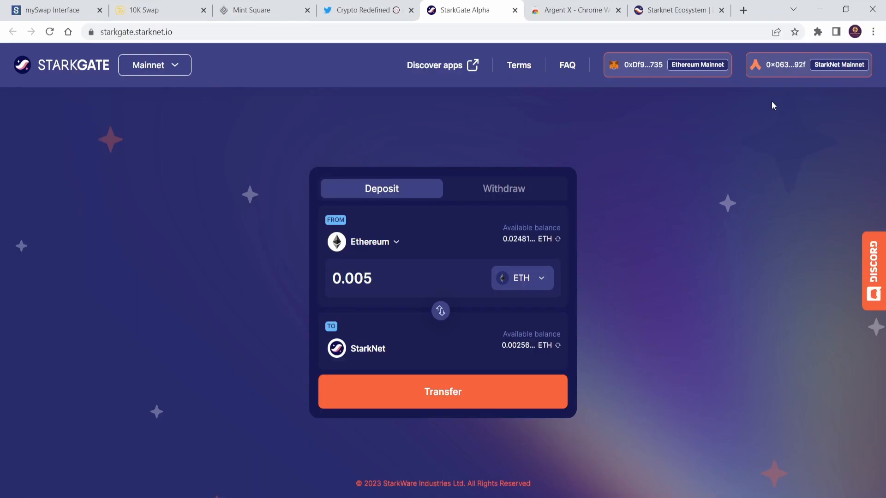
{"action": "left_click", "coordinate": [813, 34]}
{"action": "left_click", "coordinate": [707, 137]}
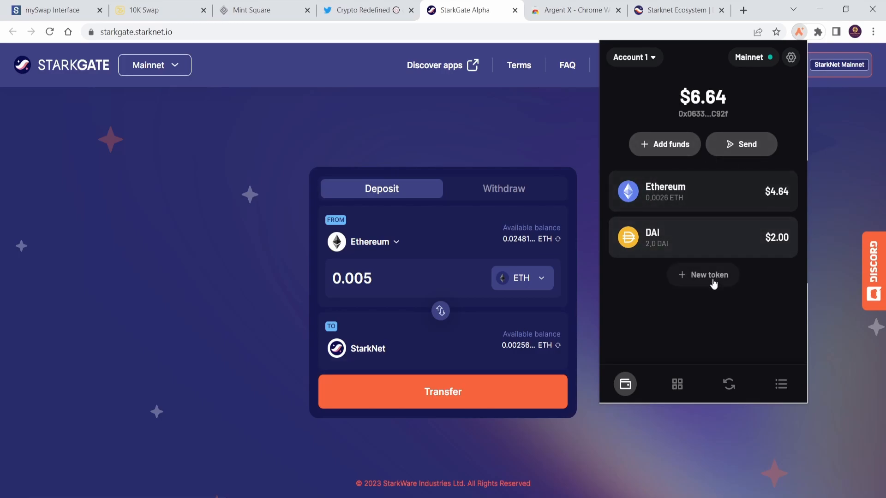
- Read Step 3 of the Twitter thread and submit a swap of 1 DAI for ETH in the Argent X wallet
{"action": "left_click", "coordinate": [364, 10]}
{"action": "scroll", "coordinate": [507, 203], "scroll_direction": "down", "scroll_amount": 4}
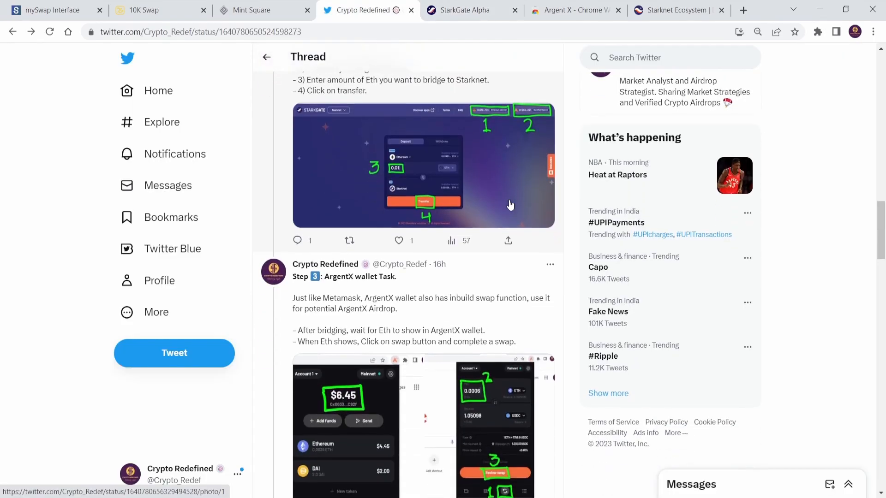
{"action": "left_click", "coordinate": [818, 32]}
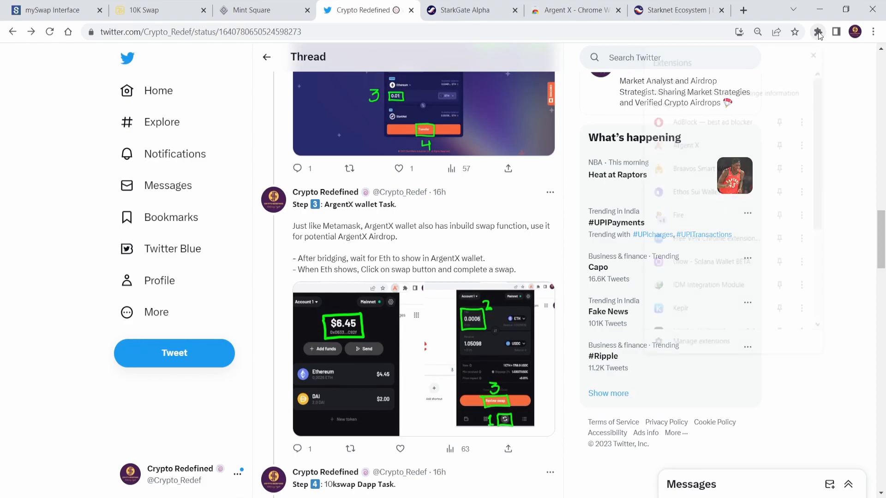
{"action": "left_click", "coordinate": [699, 147]}
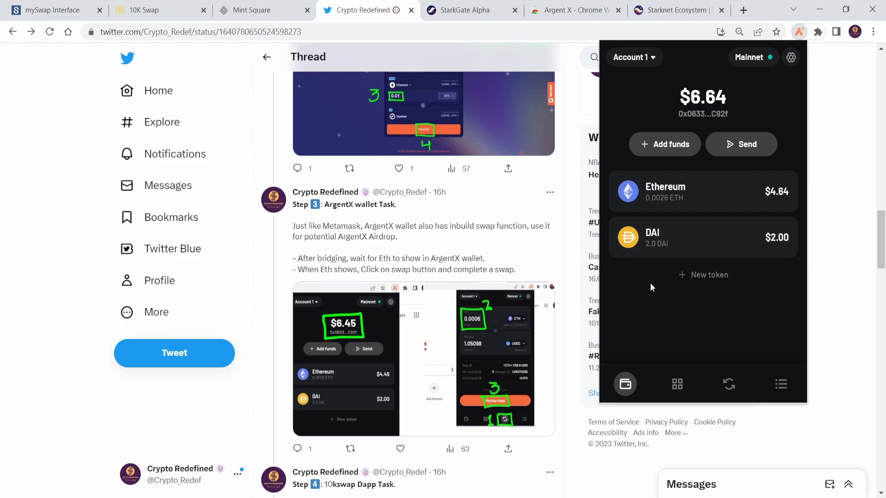
{"action": "left_click", "coordinate": [729, 385]}
{"action": "type", "text": "1"}
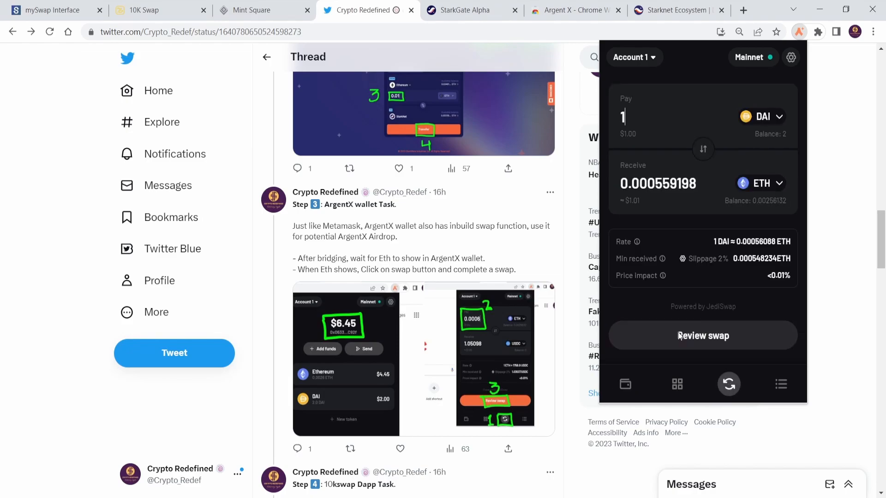
{"action": "left_click", "coordinate": [676, 334]}
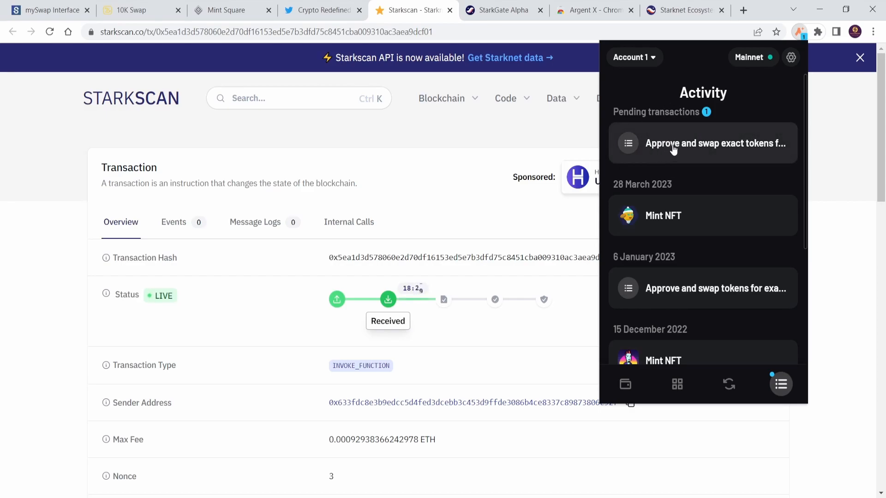
- Look over the Argent X wallet's activity, swap and NFTs views
{"action": "left_click", "coordinate": [490, 136]}
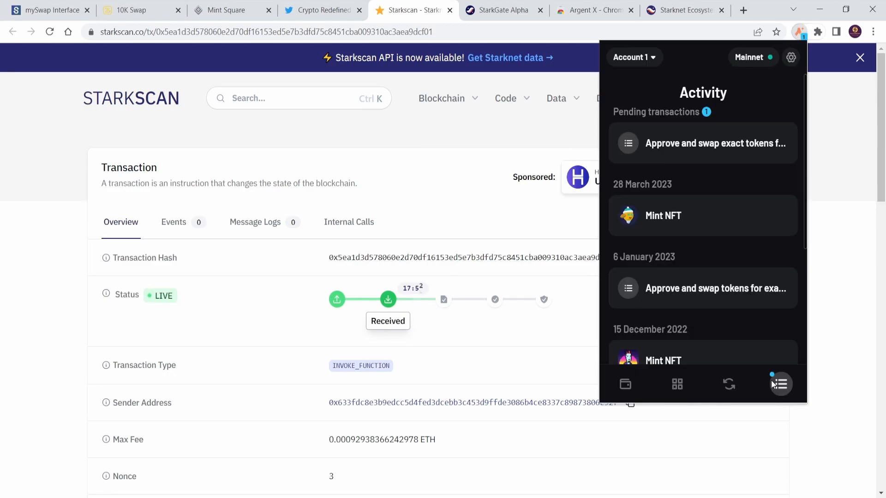
{"action": "left_click", "coordinate": [728, 386]}
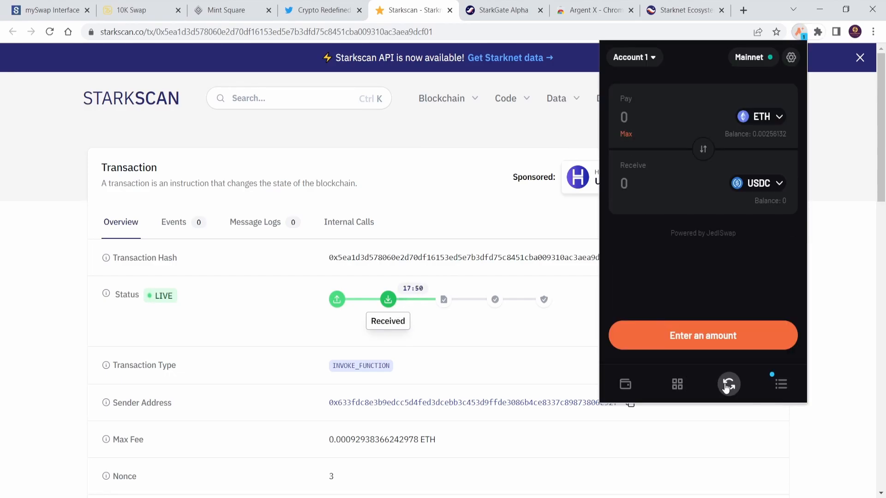
{"action": "left_click", "coordinate": [671, 387]}
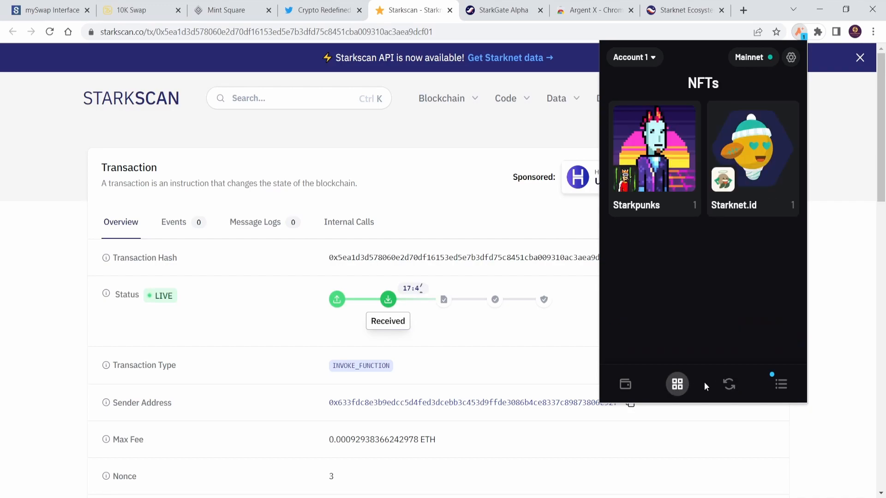
{"action": "left_click", "coordinate": [727, 386]}
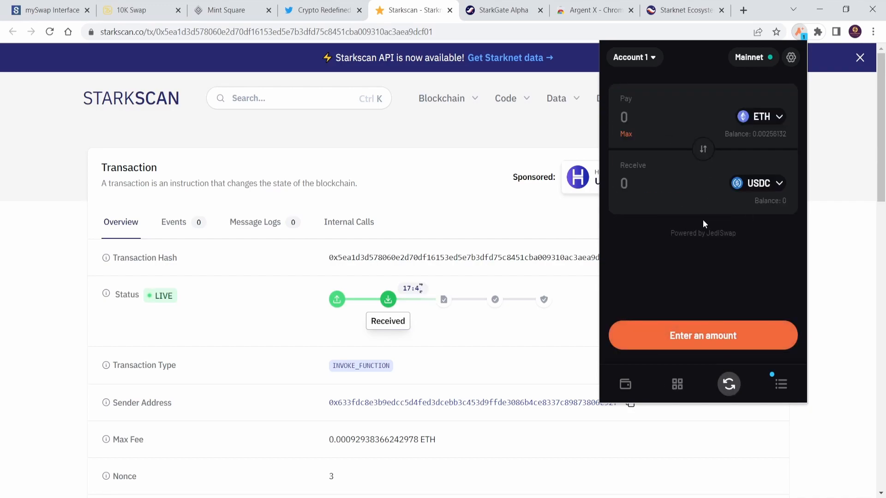
- Read Step 4 of the thread and swap 1 DAI for ETH on 10kswap, confirming the transaction in Argent X
{"action": "key", "text": "ctrl+shift+Tab"}
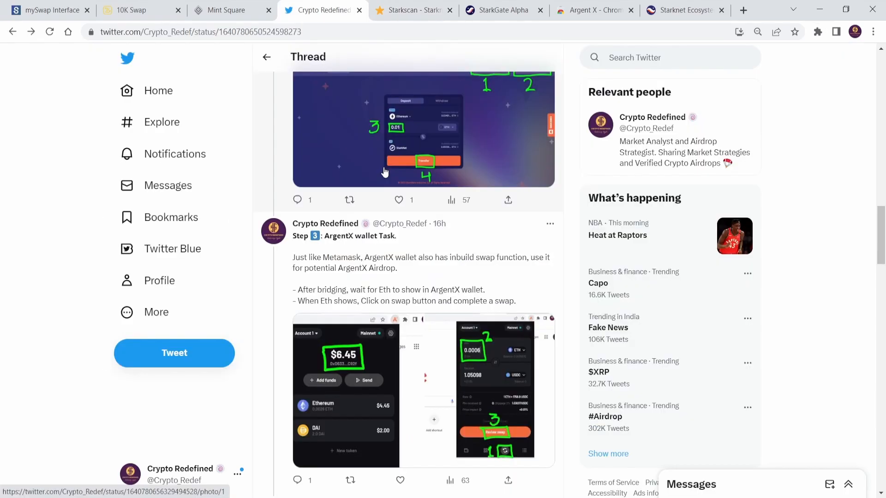
{"action": "scroll", "coordinate": [384, 172], "scroll_direction": "down", "scroll_amount": 8}
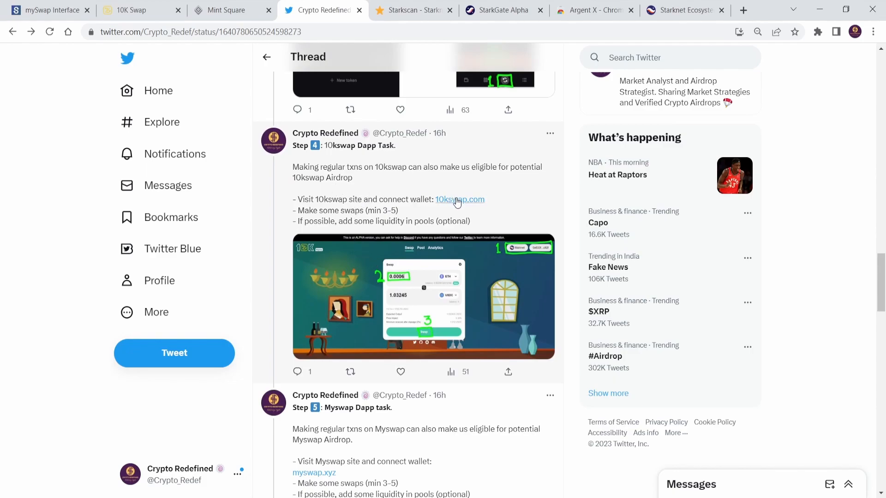
{"action": "left_click", "coordinate": [155, 6]}
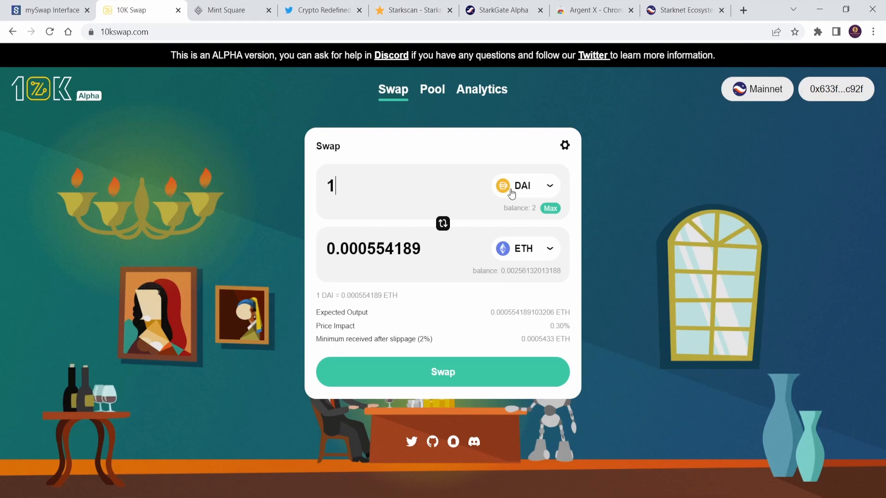
{"action": "left_click", "coordinate": [446, 371]}
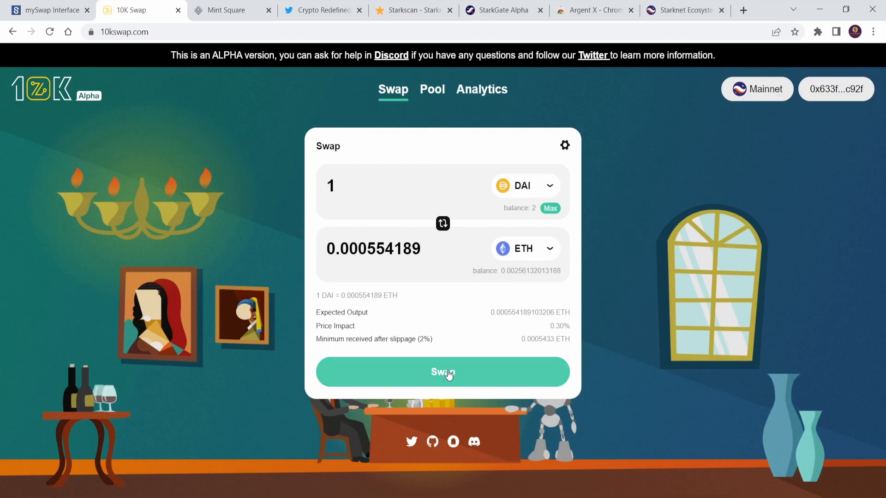
{"action": "left_click", "coordinate": [443, 336]}
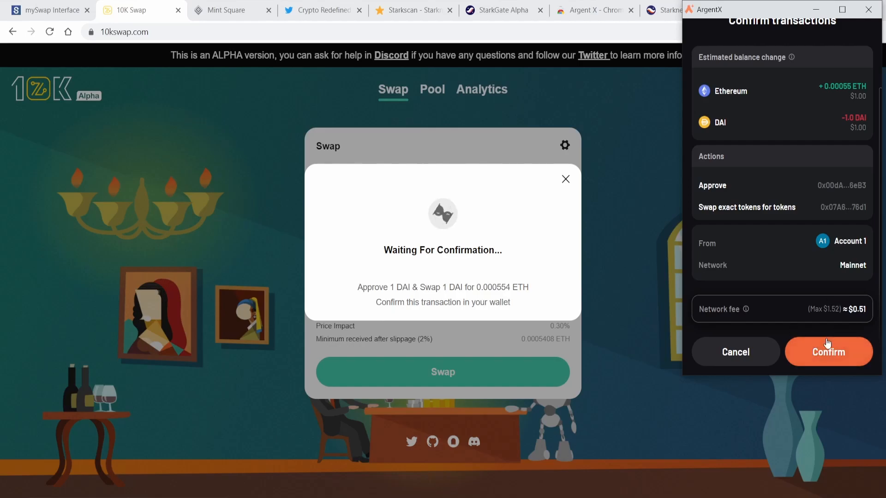
{"action": "left_click", "coordinate": [837, 352]}
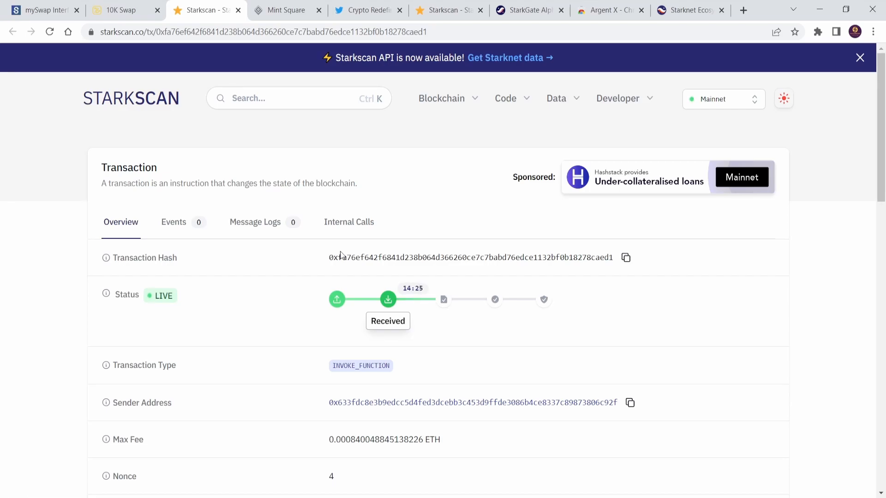
{"action": "left_click", "coordinate": [122, 4]}
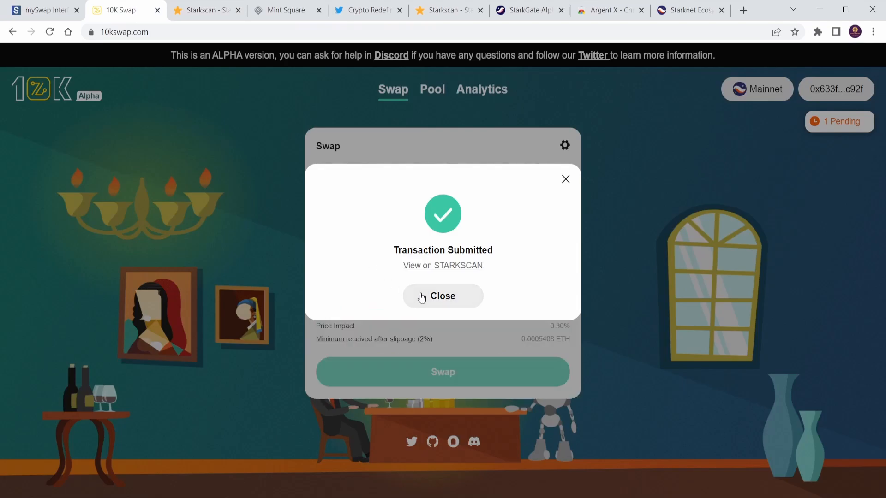
{"action": "left_click", "coordinate": [421, 297]}
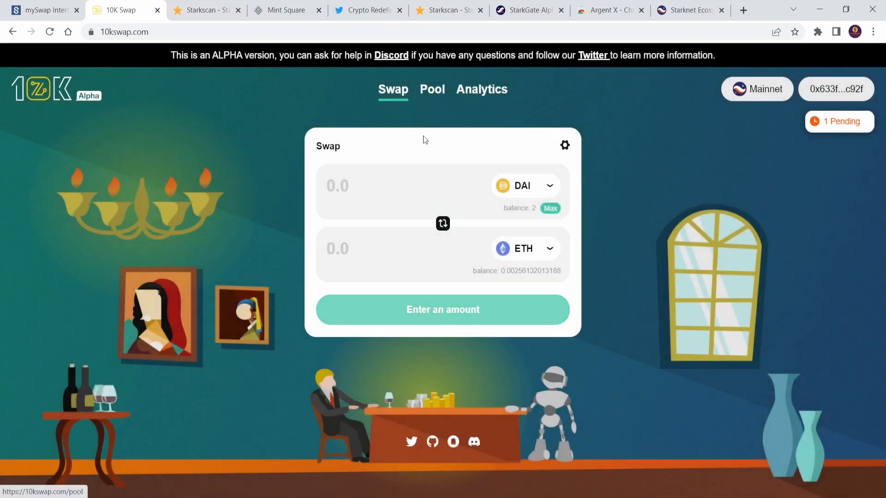
- Preview adding 2 DAI and 0.00110668 ETH to the 10kswap DAI - ETH pool and return to the swap page without depositing
{"action": "left_click", "coordinate": [431, 91]}
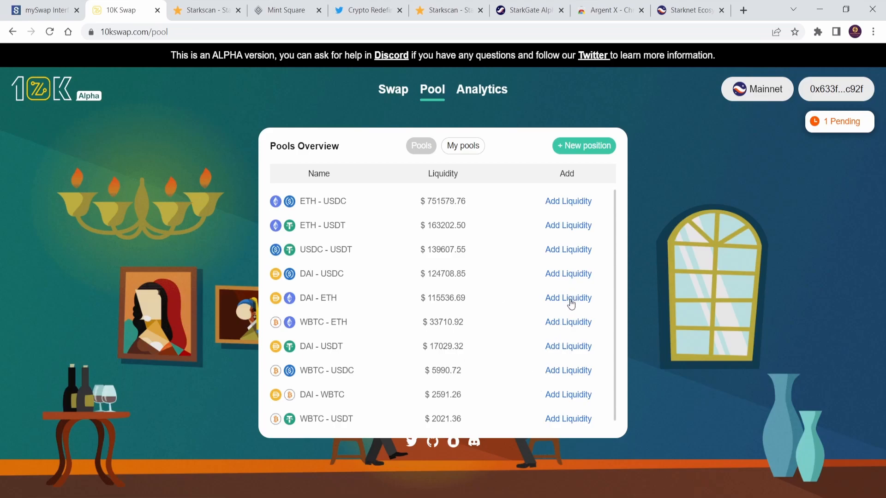
{"action": "left_click", "coordinate": [572, 322]}
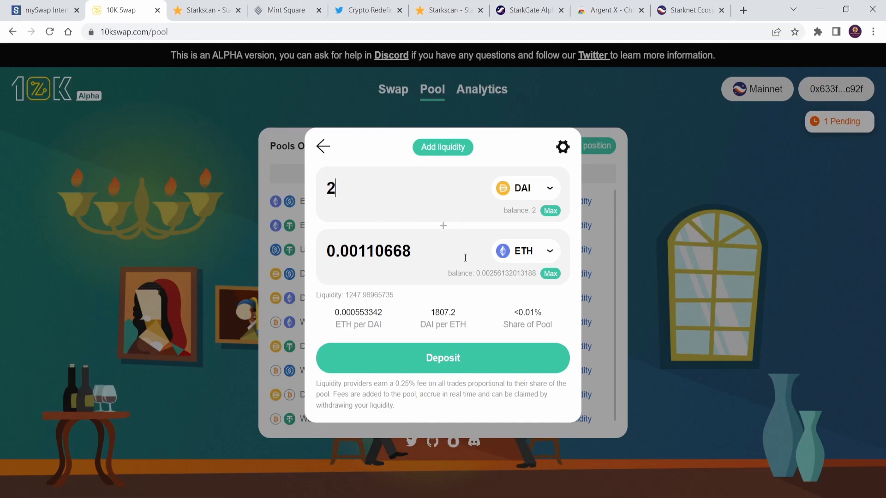
{"action": "left_click", "coordinate": [441, 368]}
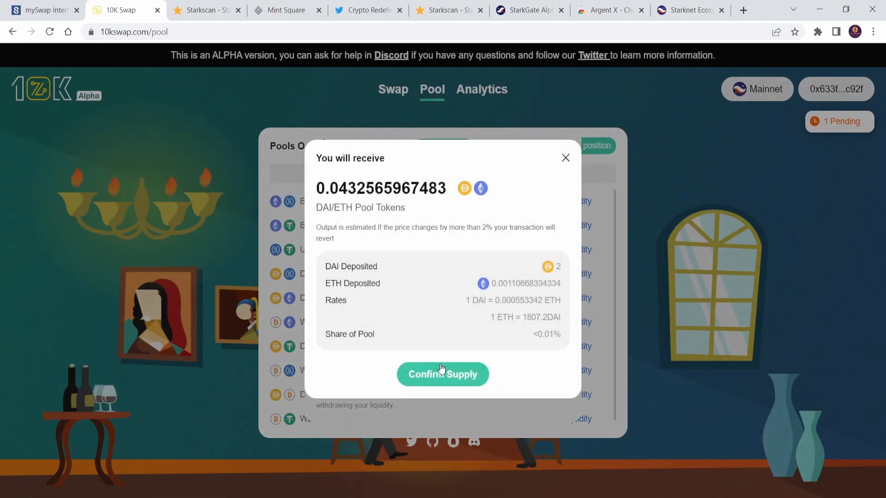
{"action": "left_click", "coordinate": [565, 158]}
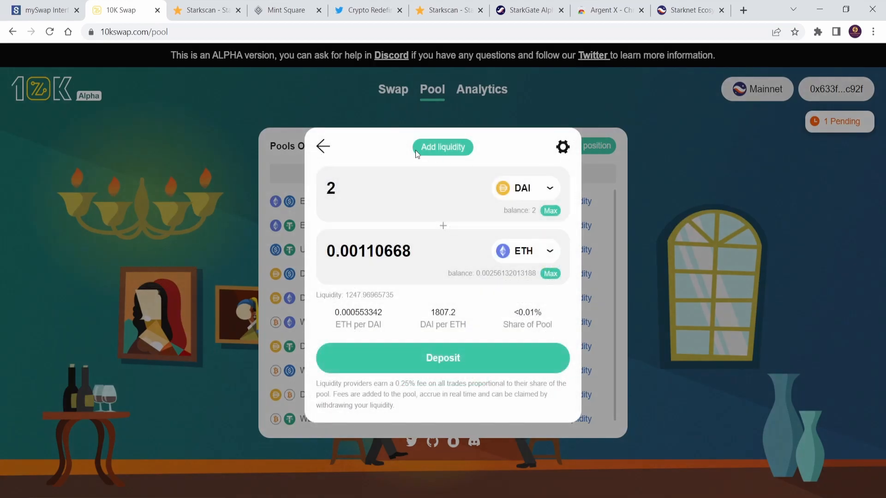
{"action": "left_click", "coordinate": [323, 146]}
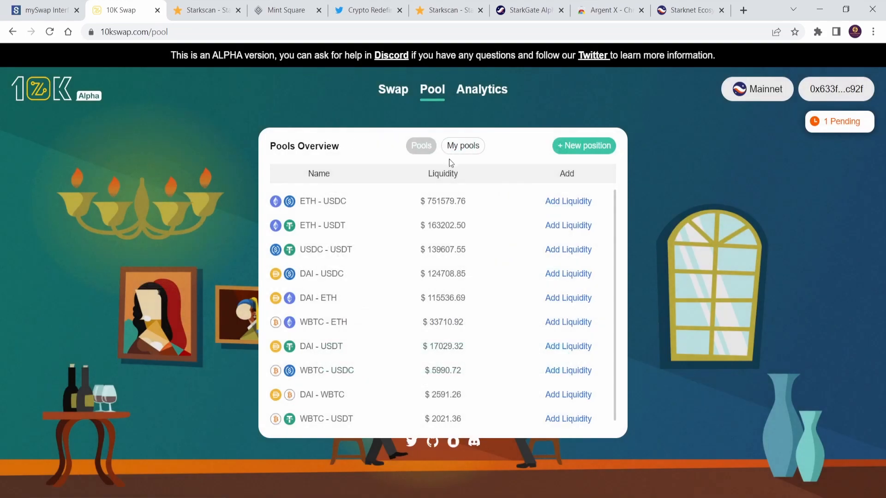
{"action": "left_click", "coordinate": [393, 87]}
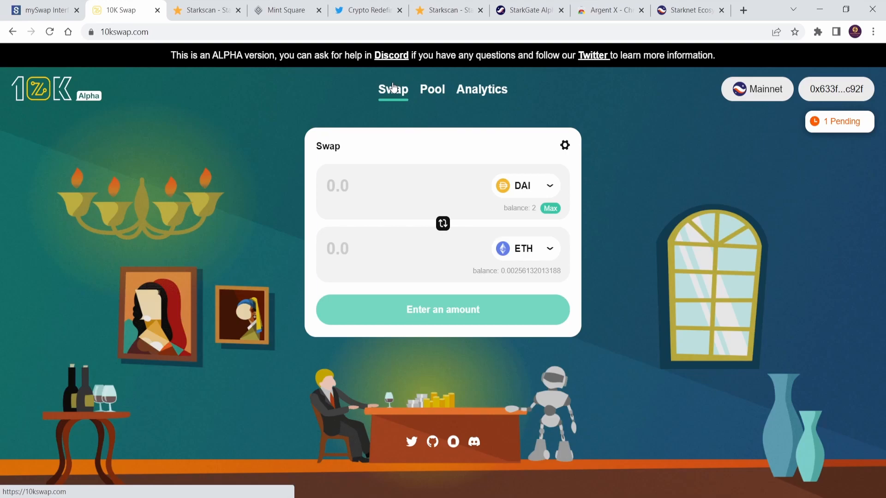
- Read Step 5 of the thread about Myswap, switch to the mySwap site and accept its Mainnet Disclaimer
{"action": "key", "text": "ctrl+5"}
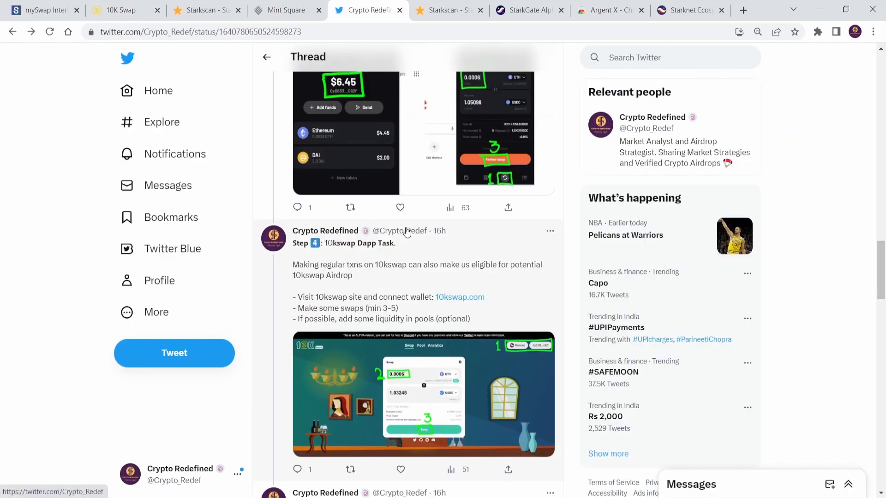
{"action": "scroll", "coordinate": [406, 230], "scroll_direction": "down", "scroll_amount": 4}
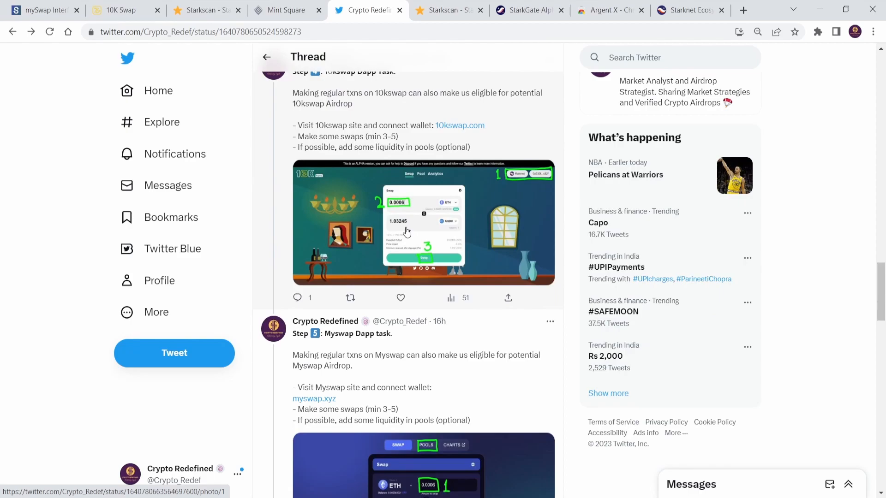
{"action": "scroll", "coordinate": [406, 231], "scroll_direction": "down", "scroll_amount": 4}
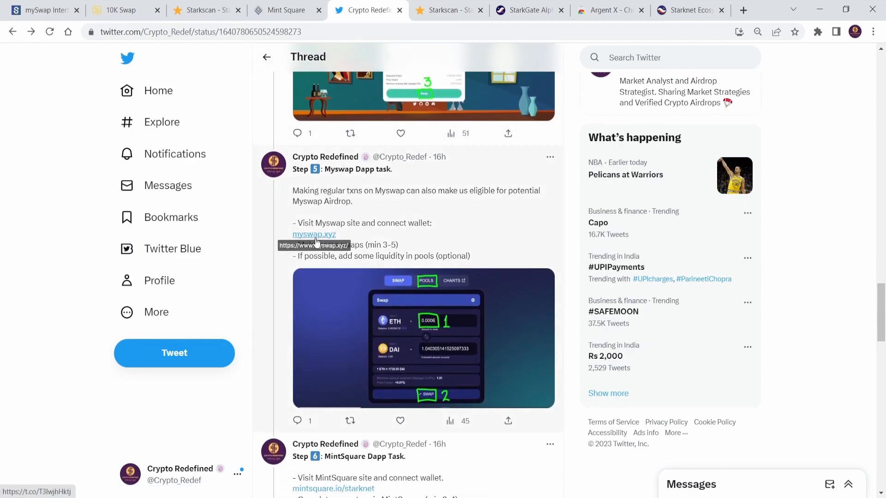
{"action": "key", "text": "ctrl+1"}
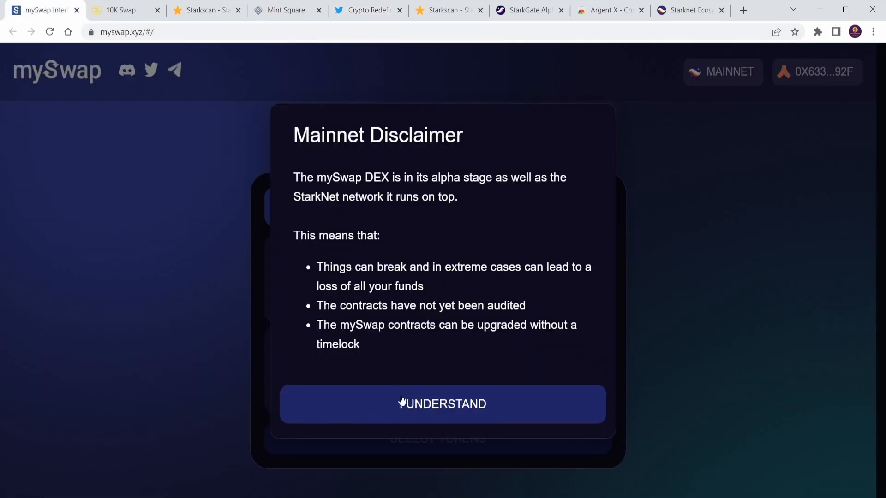
{"action": "left_click", "coordinate": [423, 404]}
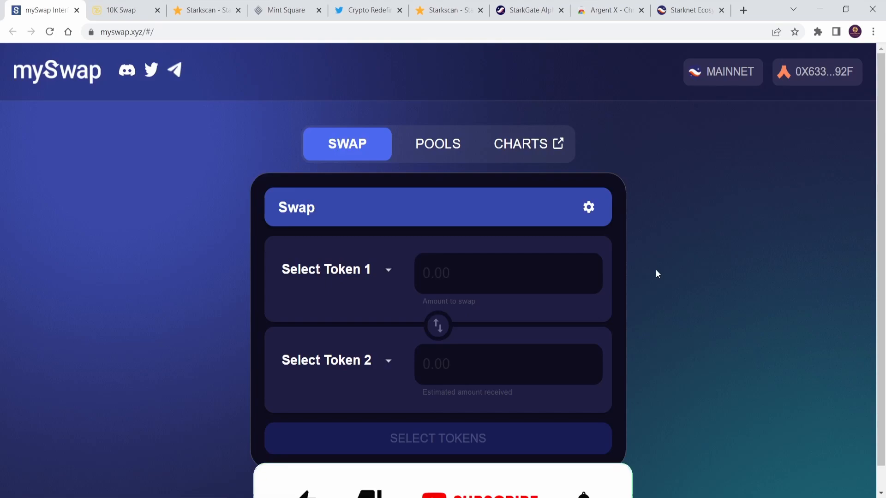
{"action": "scroll", "coordinate": [657, 273], "scroll_direction": "down", "scroll_amount": 1}
{"action": "scroll", "coordinate": [657, 274], "scroll_direction": "up", "scroll_amount": 1}
{"action": "scroll", "coordinate": [658, 274], "scroll_direction": "down", "scroll_amount": 1}
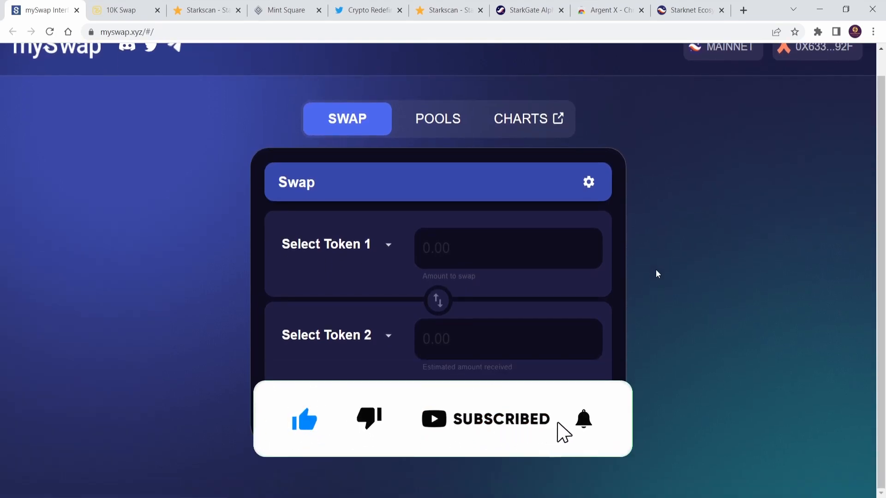
{"action": "scroll", "coordinate": [622, 236], "scroll_direction": "up", "scroll_amount": 1}
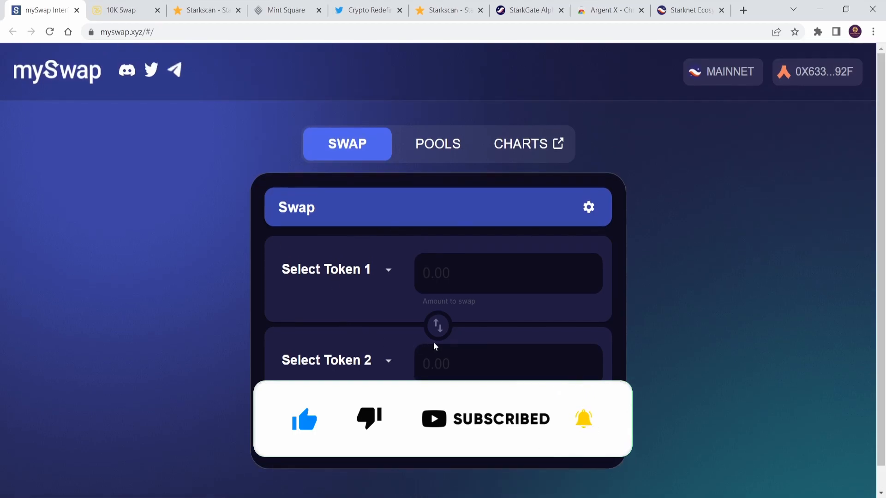
- Prepare a mySwap swap of 1 DAI for ETH, submit it and reject the transaction in Argent X
{"action": "left_click", "coordinate": [386, 280]}
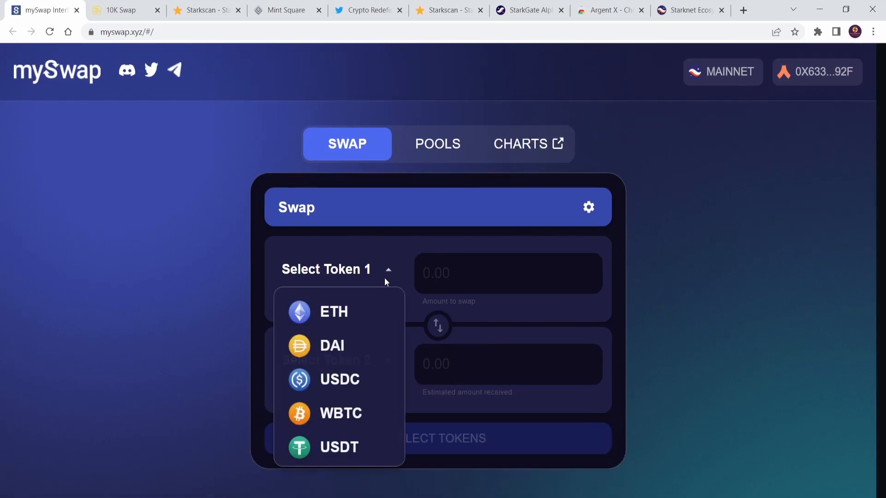
{"action": "left_click", "coordinate": [342, 347]}
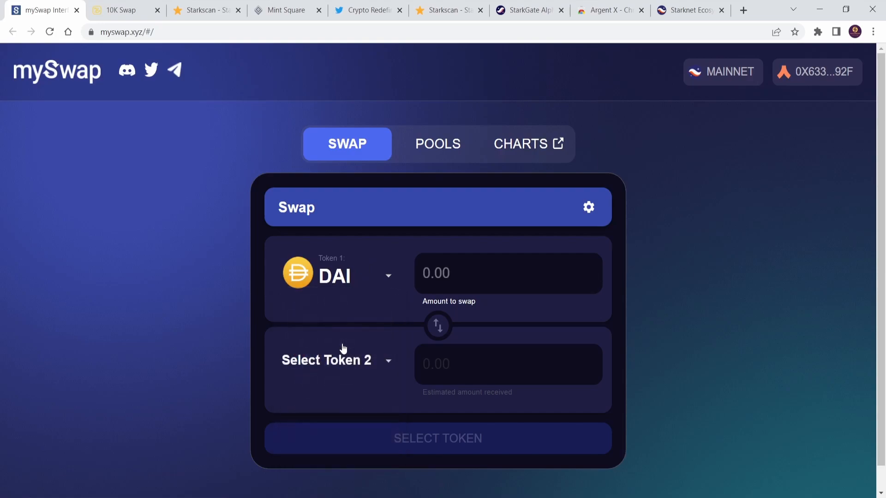
{"action": "left_click", "coordinate": [353, 355]}
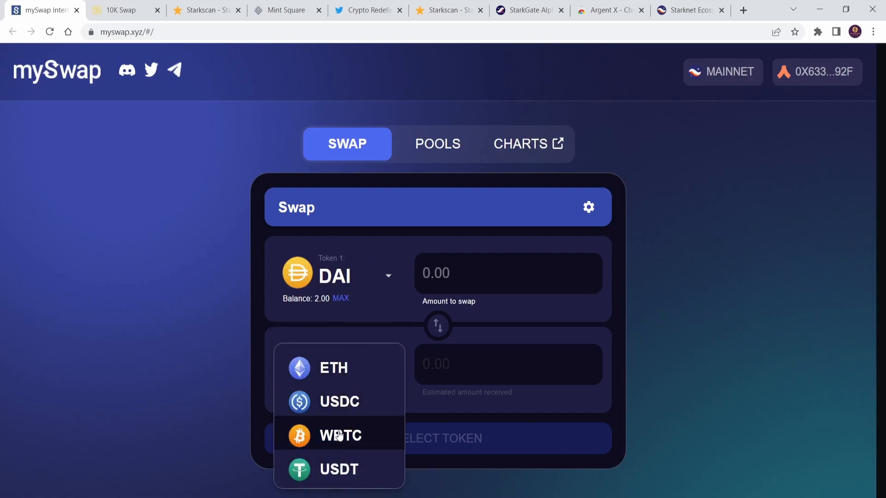
{"action": "left_click", "coordinate": [332, 369]}
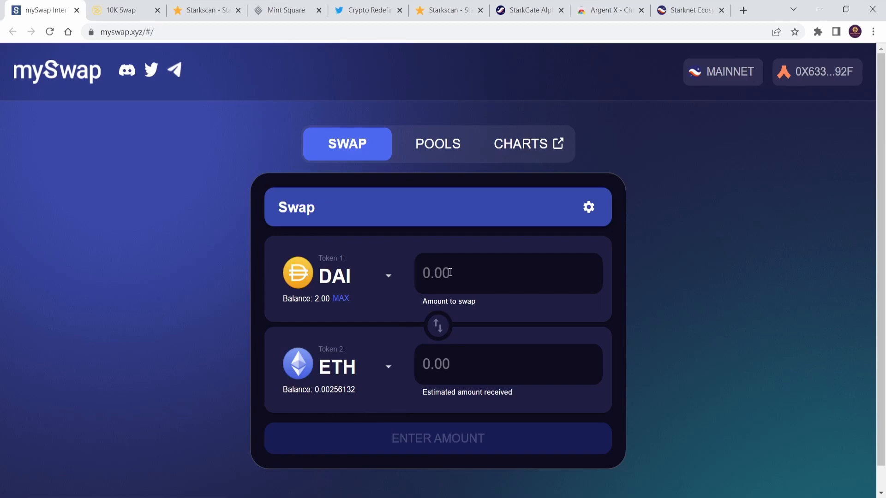
{"action": "type", "text": "1"}
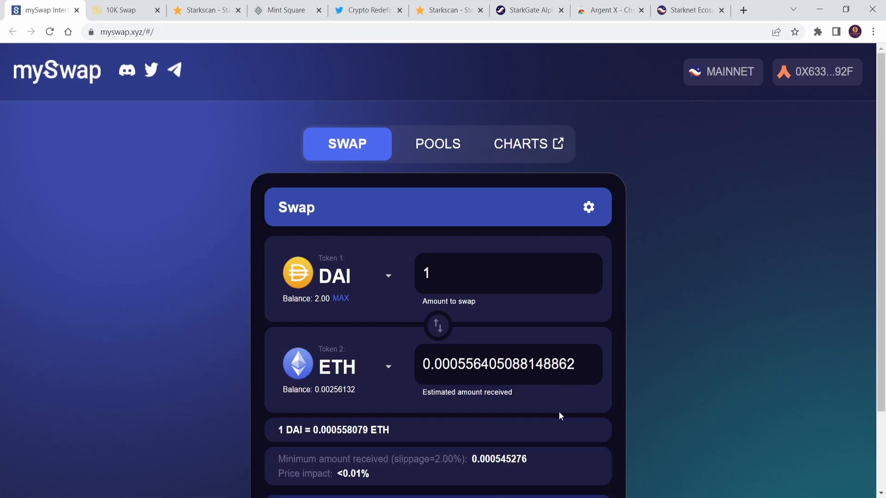
{"action": "scroll", "coordinate": [558, 411], "scroll_direction": "down", "scroll_amount": 2}
{"action": "left_click", "coordinate": [492, 412]}
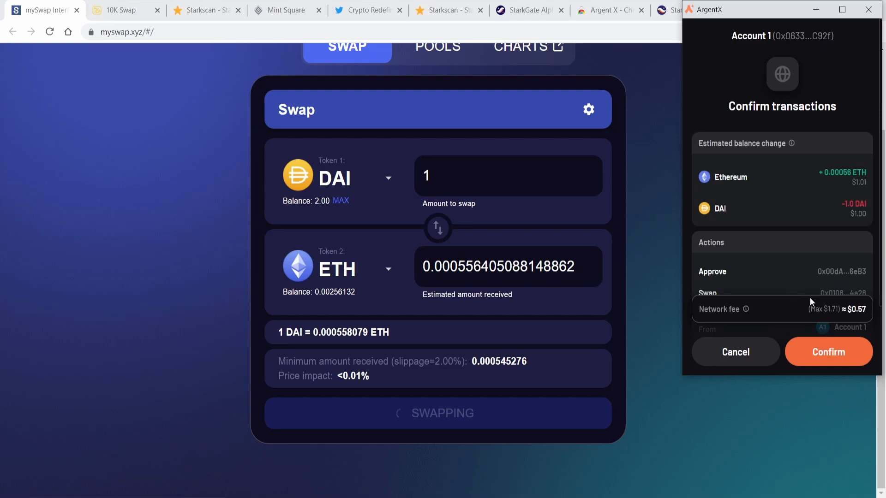
{"action": "left_click", "coordinate": [747, 358]}
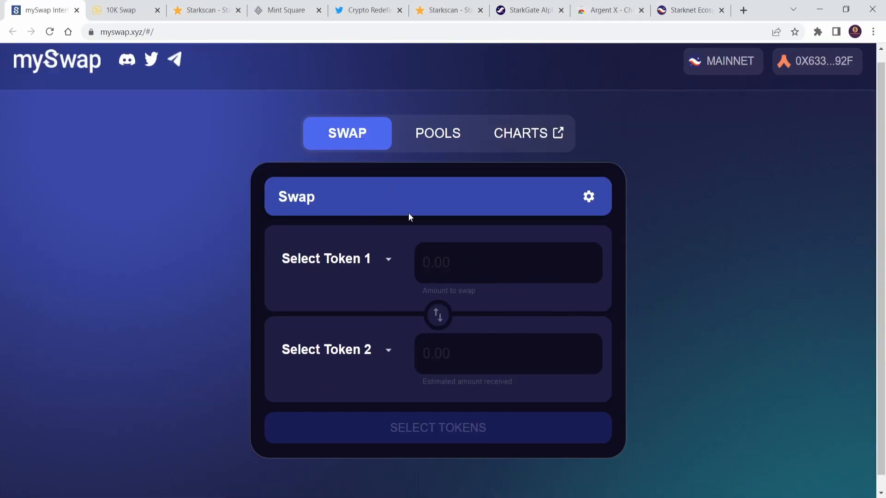
- Preview mySwap's Add Liquidity form with DAI as the first token and return to the swap page without depositing
{"action": "left_click", "coordinate": [443, 142]}
{"action": "left_click", "coordinate": [350, 254]}
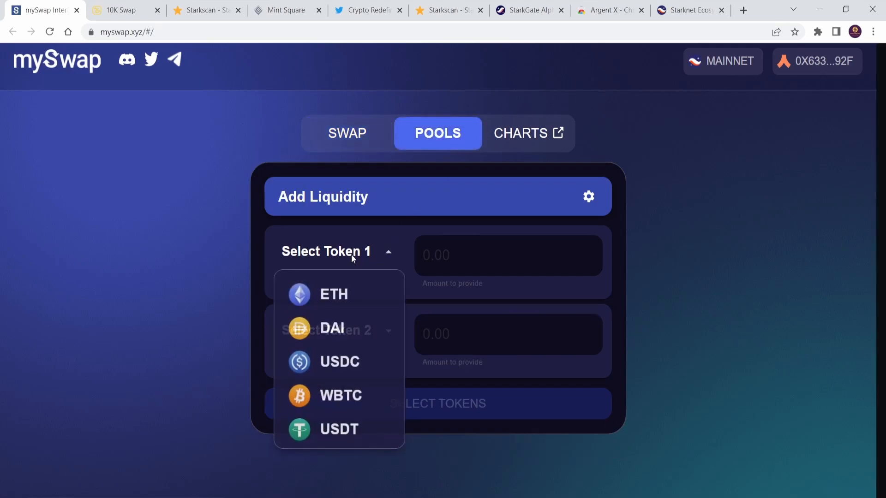
{"action": "left_click", "coordinate": [334, 326]}
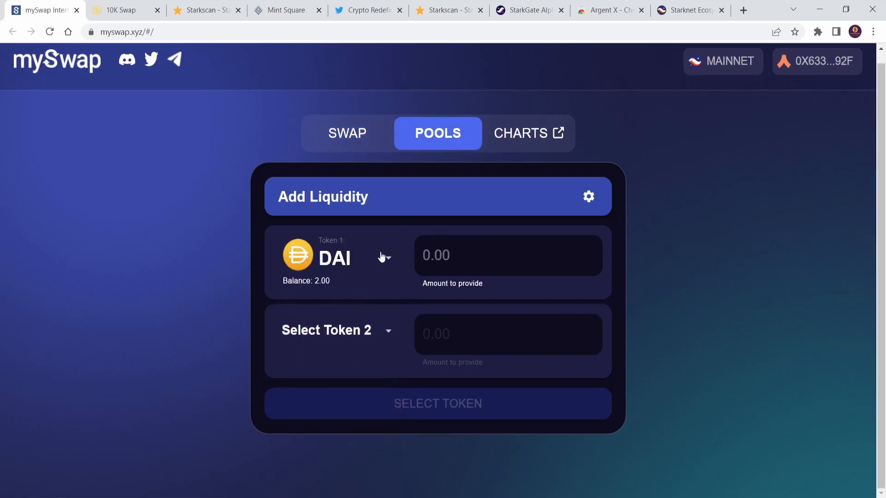
{"action": "left_click", "coordinate": [362, 142]}
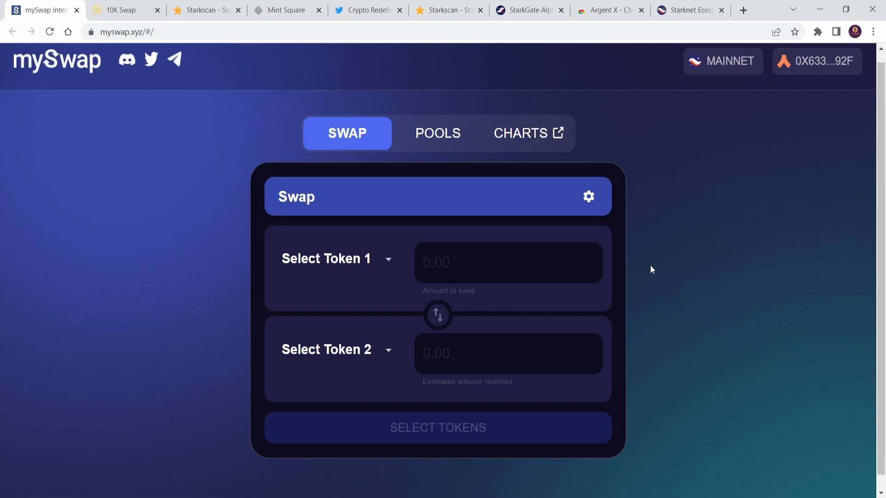
- Read Step 6 of the Twitter thread about the MintSquare task and switch to the Mint Square site
{"action": "key", "text": "ctrl+5"}
{"action": "scroll", "coordinate": [492, 245], "scroll_direction": "down", "scroll_amount": 5}
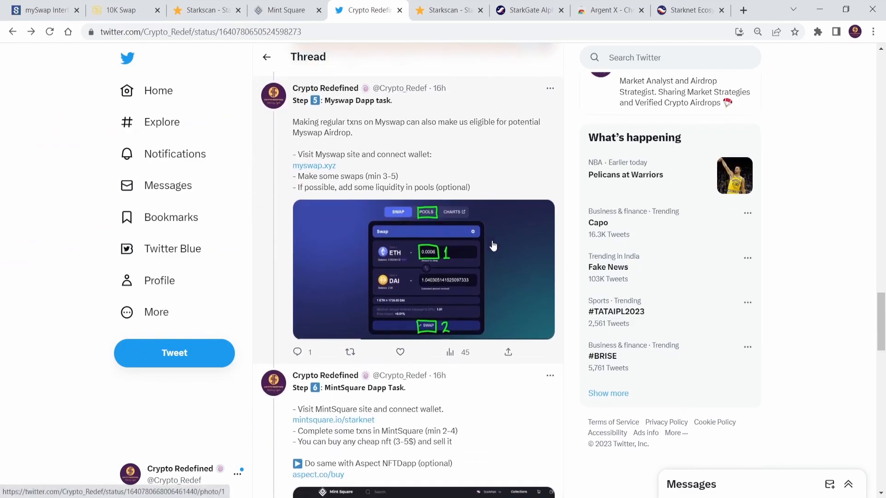
{"action": "scroll", "coordinate": [493, 246], "scroll_direction": "down", "scroll_amount": 4}
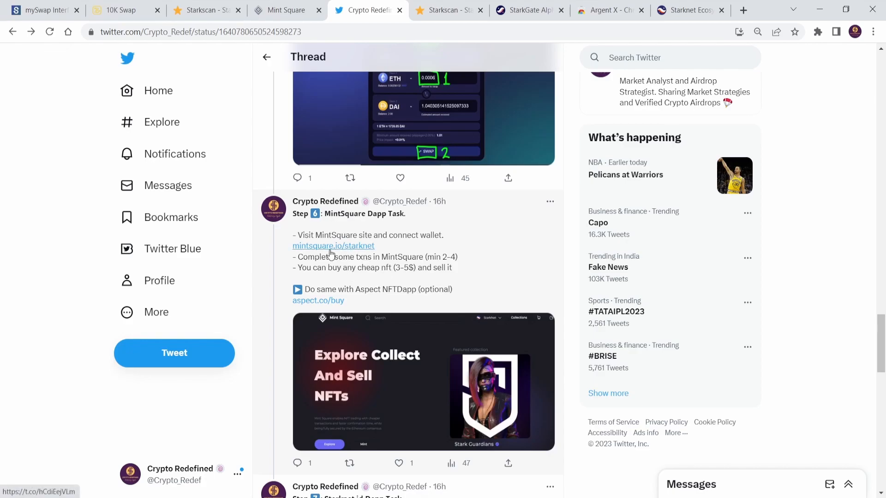
{"action": "left_click", "coordinate": [293, 5]}
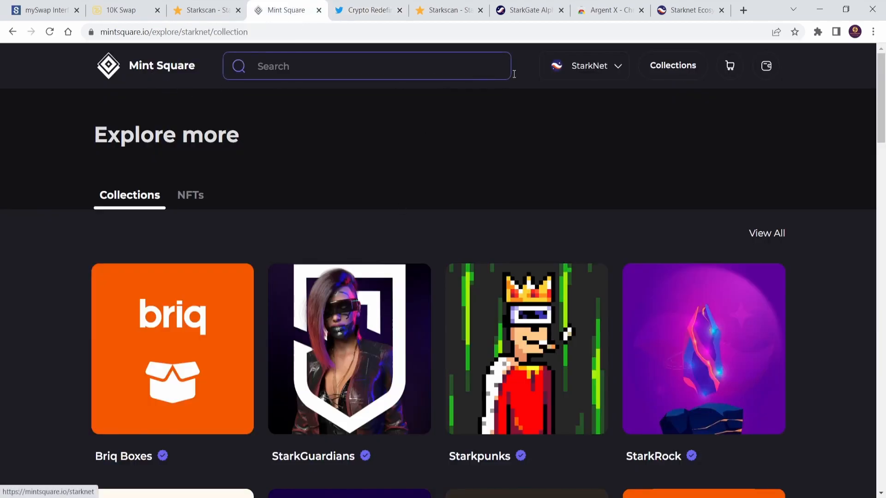
- Go to Mint Square's StarkNet home page and look over its NFT collections
{"action": "left_click", "coordinate": [110, 62]}
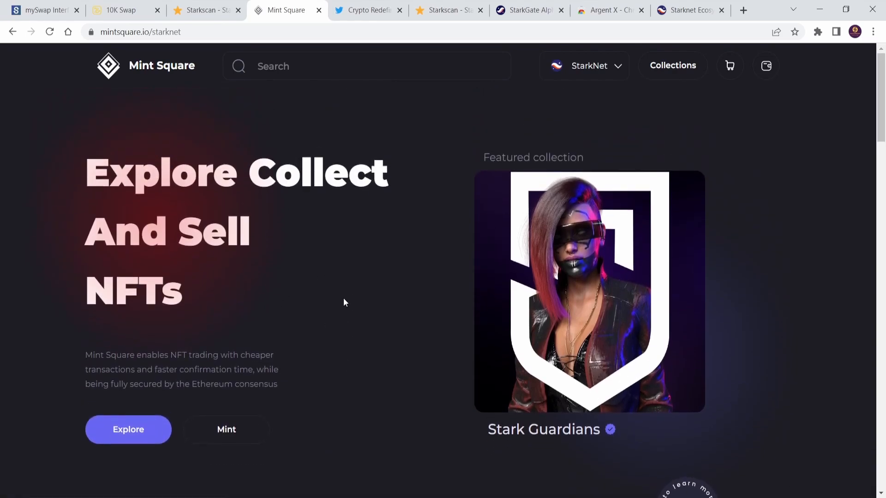
{"action": "left_click", "coordinate": [132, 440]}
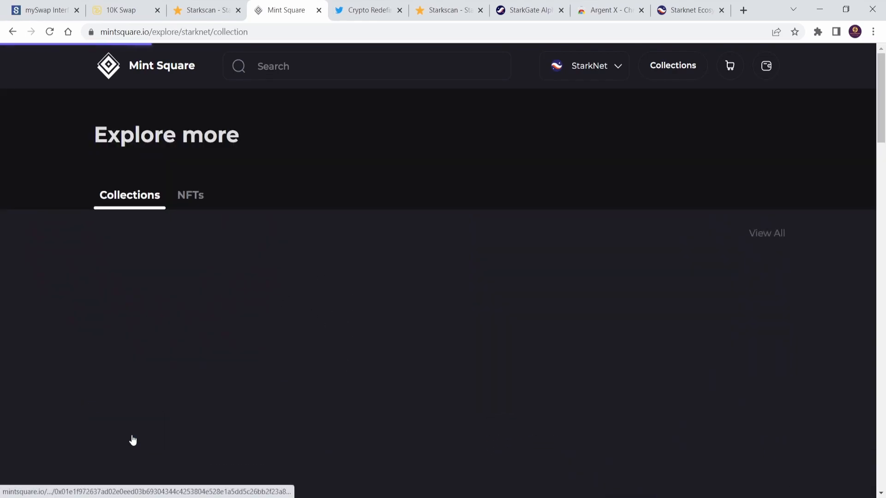
{"action": "scroll", "coordinate": [376, 327], "scroll_direction": "down", "scroll_amount": 4}
{"action": "scroll", "coordinate": [376, 327], "scroll_direction": "up", "scroll_amount": 4}
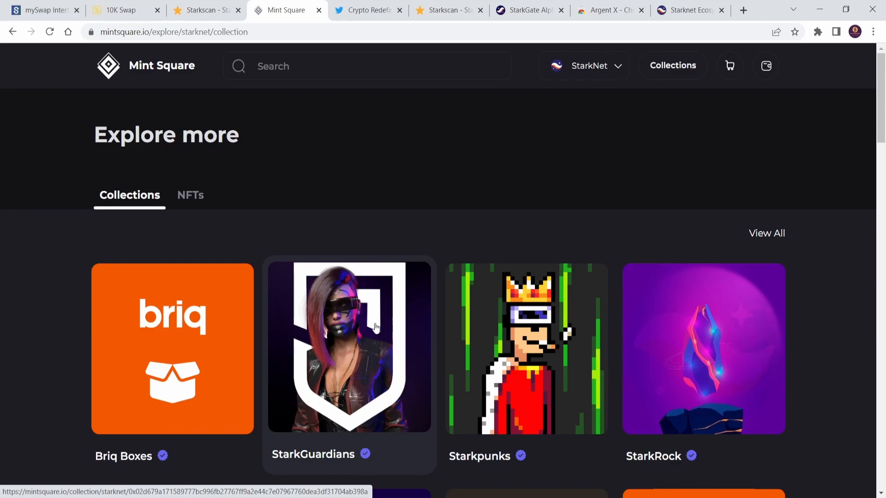
- Mint a new NFT on Mint Square named Azuki with the description Azuki NFT, confirming the transaction in Argent X
{"action": "left_click", "coordinate": [761, 76]}
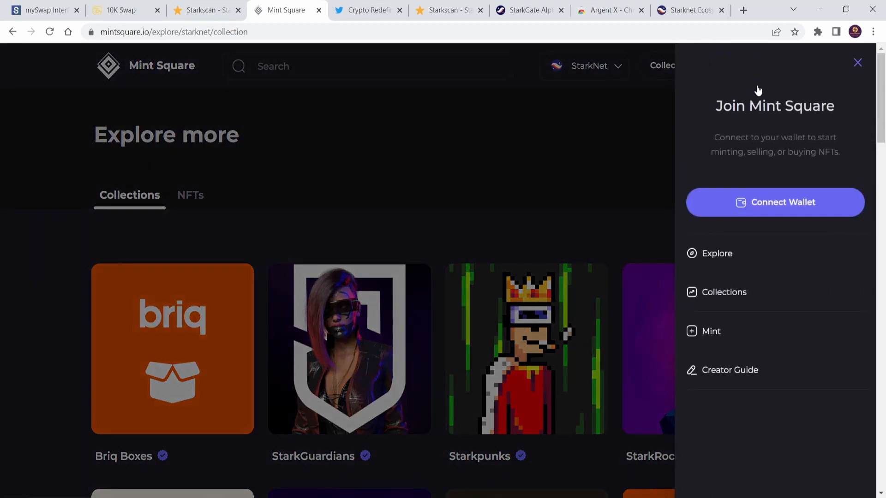
{"action": "left_click", "coordinate": [708, 340]}
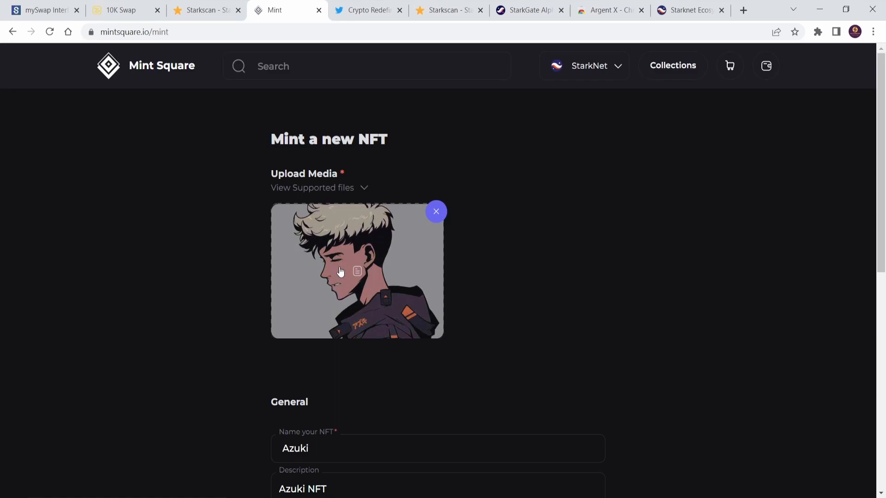
{"action": "scroll", "coordinate": [381, 290], "scroll_direction": "down", "scroll_amount": 2}
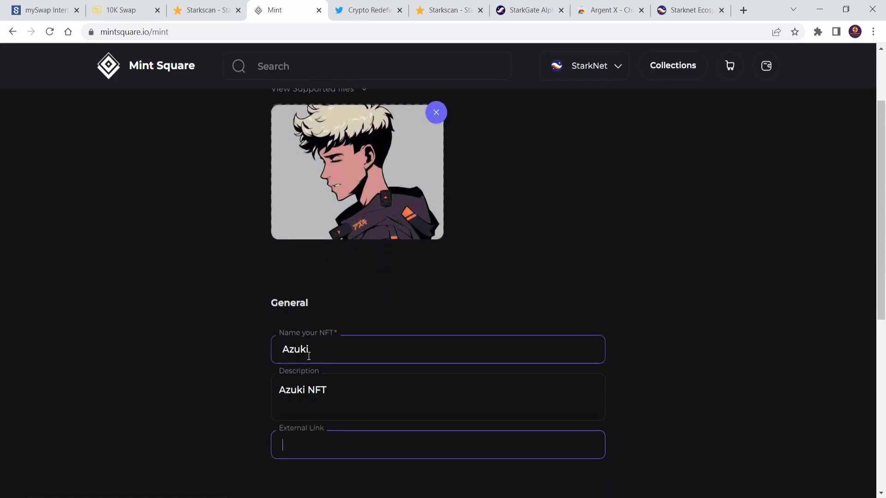
{"action": "scroll", "coordinate": [314, 390], "scroll_direction": "down", "scroll_amount": 3}
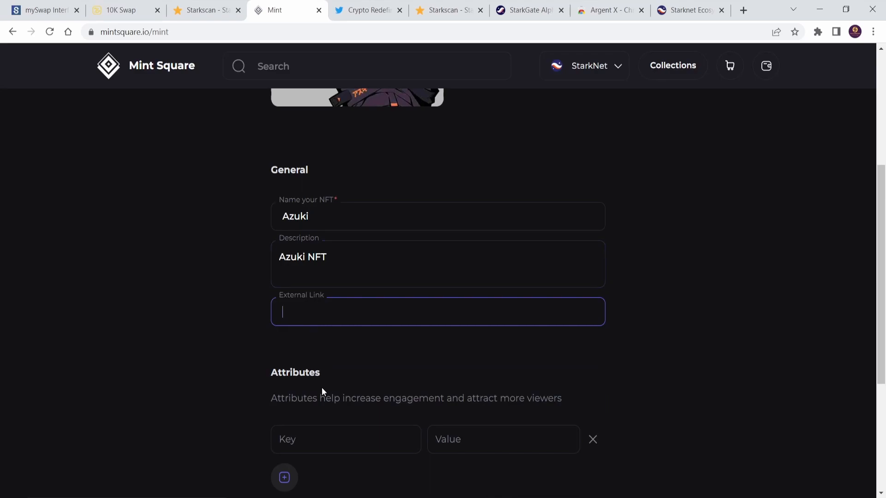
{"action": "scroll", "coordinate": [322, 391], "scroll_direction": "down", "scroll_amount": 2}
{"action": "left_click", "coordinate": [572, 412]}
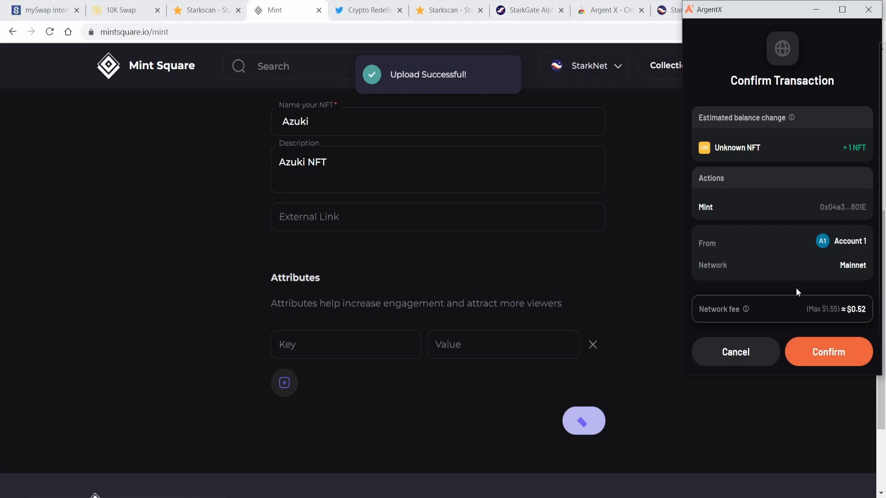
{"action": "left_click", "coordinate": [819, 354]}
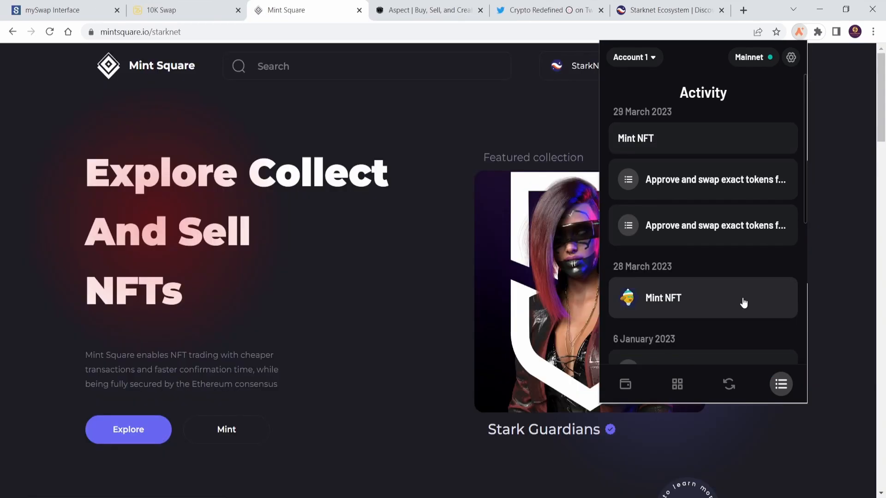
- Close the Argent X activity list and check the Mint Square profile's collected and created NFTs
{"action": "left_click", "coordinate": [356, 153]}
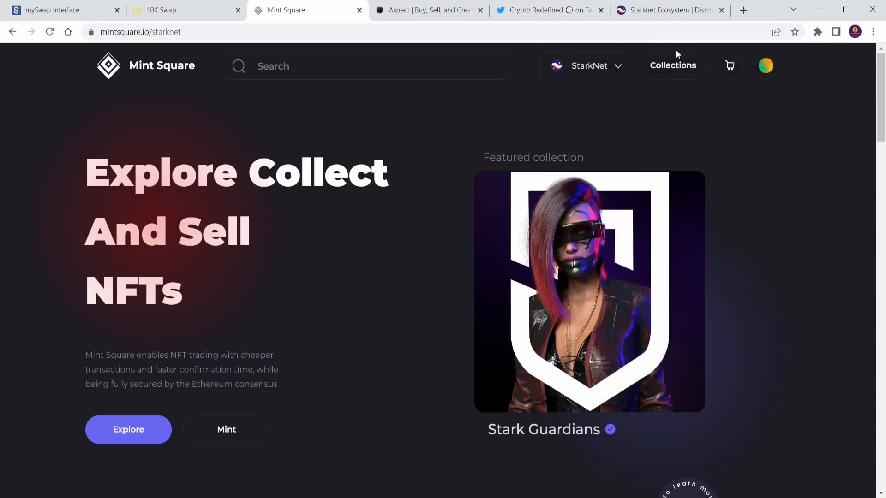
{"action": "left_click", "coordinate": [775, 70]}
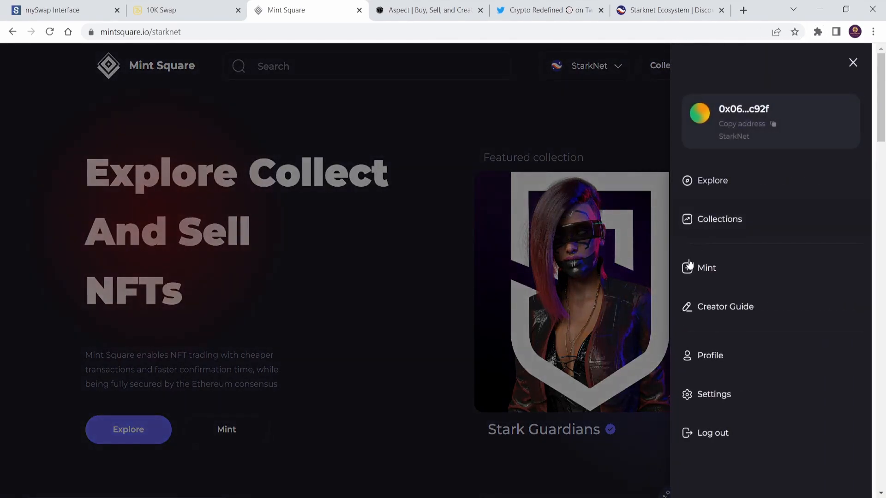
{"action": "left_click", "coordinate": [689, 352]}
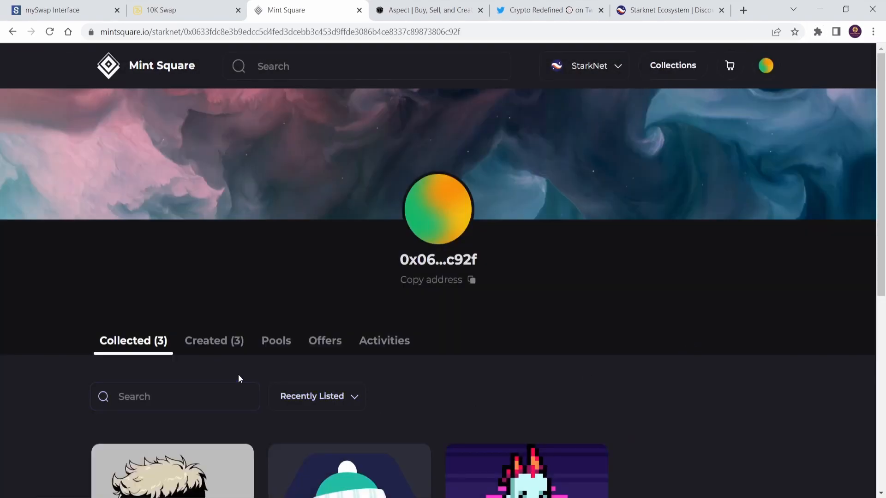
{"action": "scroll", "coordinate": [237, 376], "scroll_direction": "down", "scroll_amount": 3}
{"action": "scroll", "coordinate": [148, 409], "scroll_direction": "down", "scroll_amount": 1}
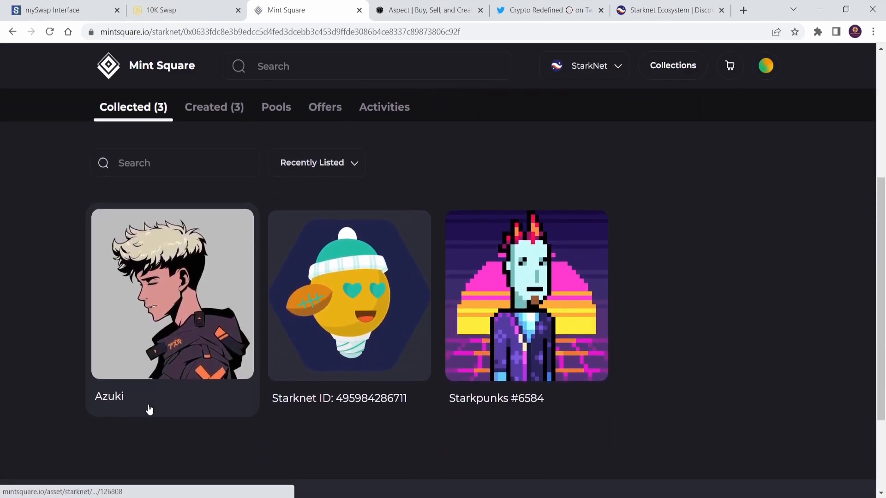
{"action": "scroll", "coordinate": [149, 409], "scroll_direction": "up", "scroll_amount": 1}
{"action": "scroll", "coordinate": [149, 409], "scroll_direction": "up", "scroll_amount": 1}
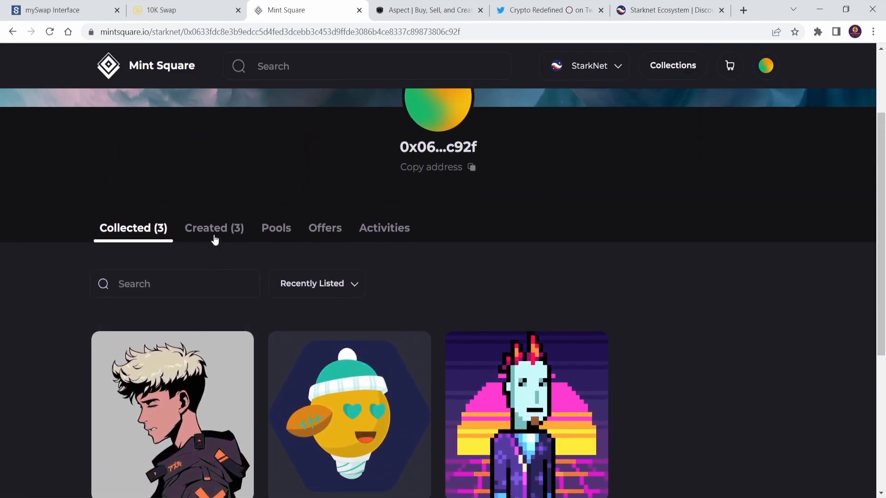
{"action": "left_click", "coordinate": [209, 233]}
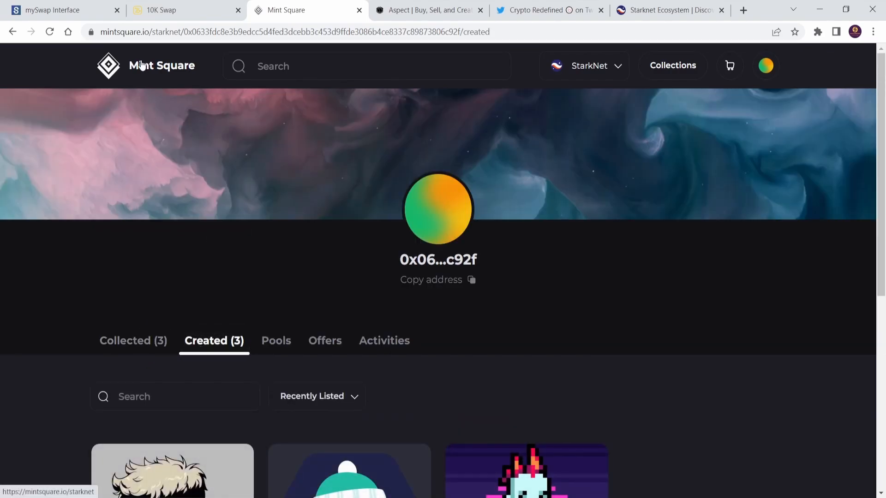
- Browse Mint Square's NFT collections from the home page and open the Briq Sets collection to view its listings
{"action": "left_click", "coordinate": [142, 65]}
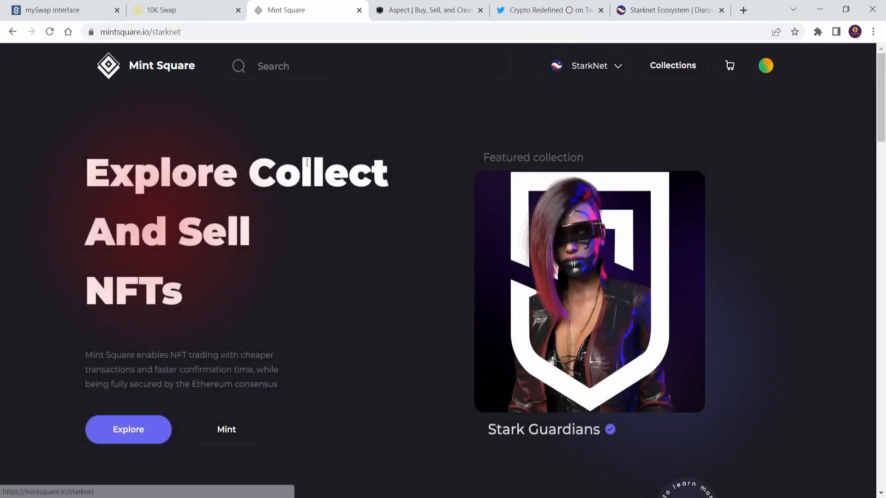
{"action": "scroll", "coordinate": [284, 244], "scroll_direction": "down", "scroll_amount": 2}
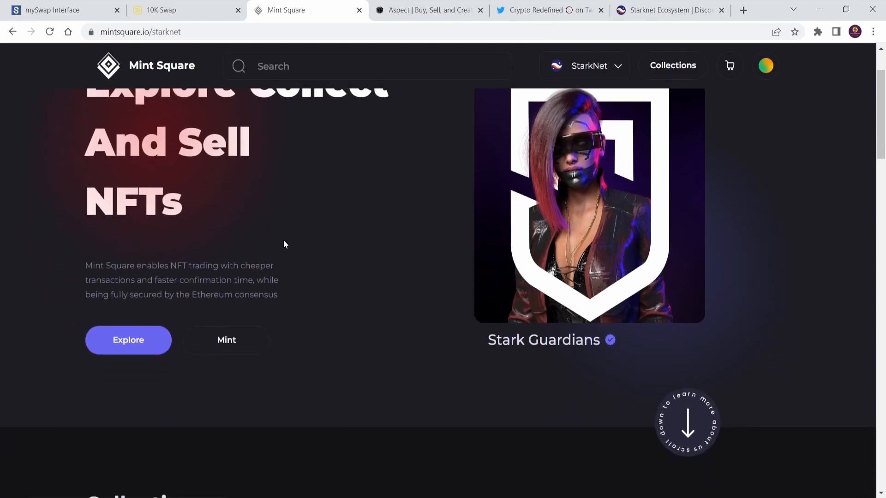
{"action": "left_click", "coordinate": [121, 345]}
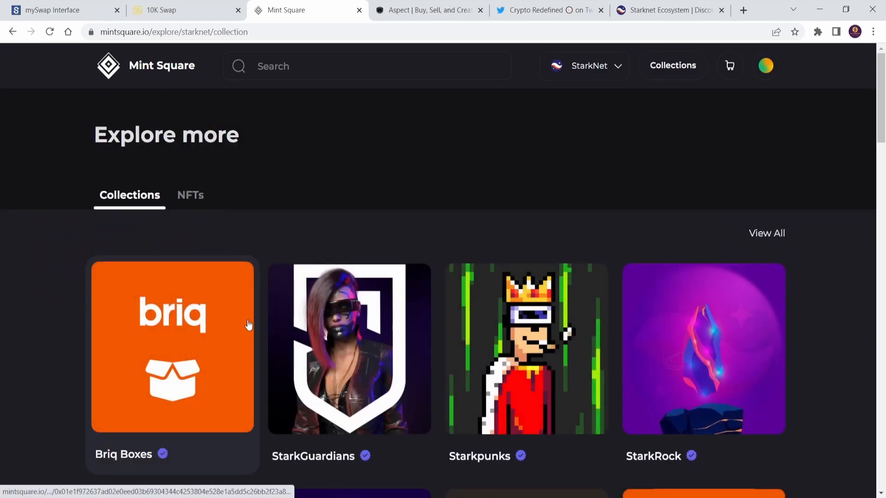
{"action": "scroll", "coordinate": [247, 323], "scroll_direction": "down", "scroll_amount": 5}
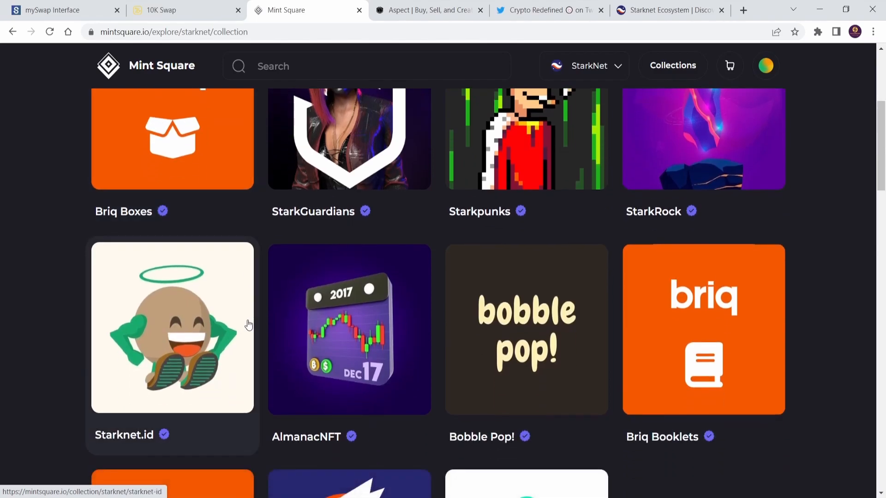
{"action": "scroll", "coordinate": [249, 325], "scroll_direction": "down", "scroll_amount": 5}
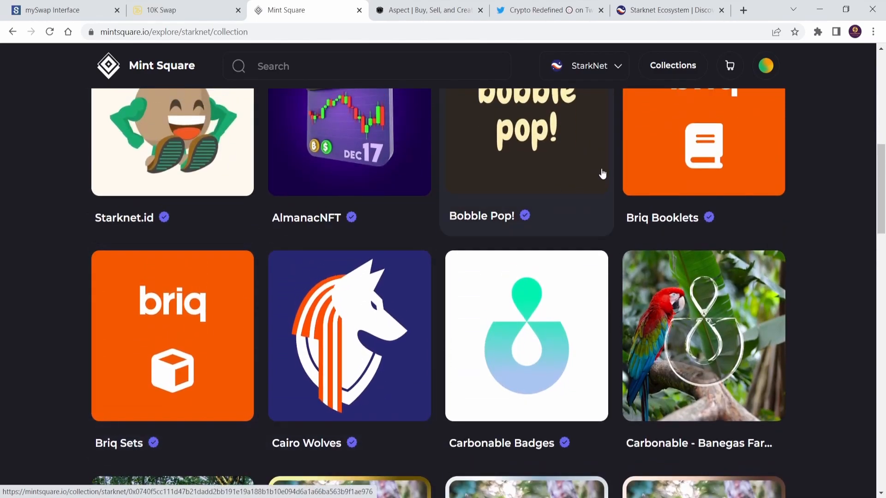
{"action": "left_click", "coordinate": [658, 164]}
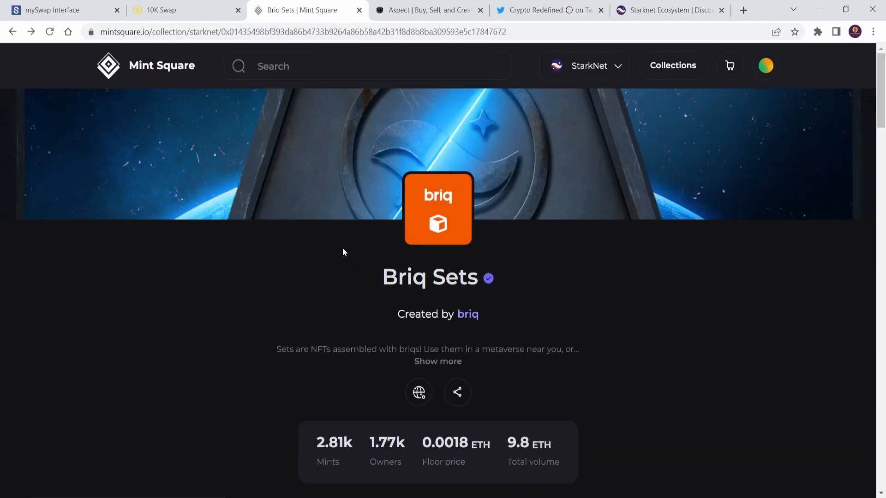
{"action": "scroll", "coordinate": [343, 249], "scroll_direction": "down", "scroll_amount": 6}
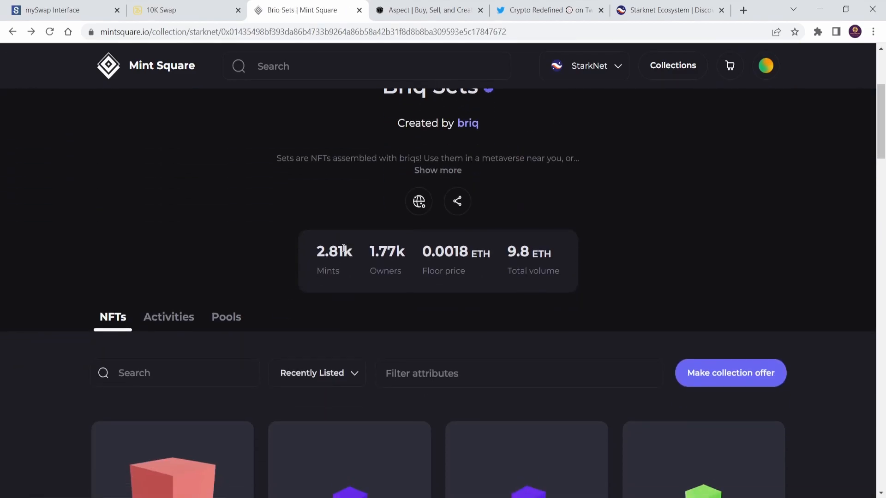
- Buy the Merlot NFT from the Briq Sets collection for 0.00185 ETH, confirm the transaction in Argent X, and close the purchase dialog
{"action": "scroll", "coordinate": [343, 252], "scroll_direction": "down", "scroll_amount": 2}
{"action": "scroll", "coordinate": [343, 251], "scroll_direction": "up", "scroll_amount": 3}
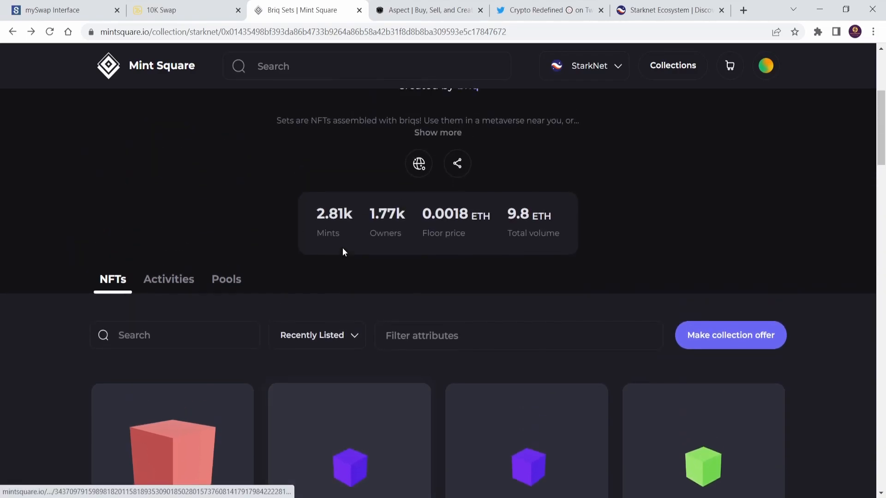
{"action": "scroll", "coordinate": [343, 251], "scroll_direction": "down", "scroll_amount": 4}
{"action": "left_click", "coordinate": [191, 314]}
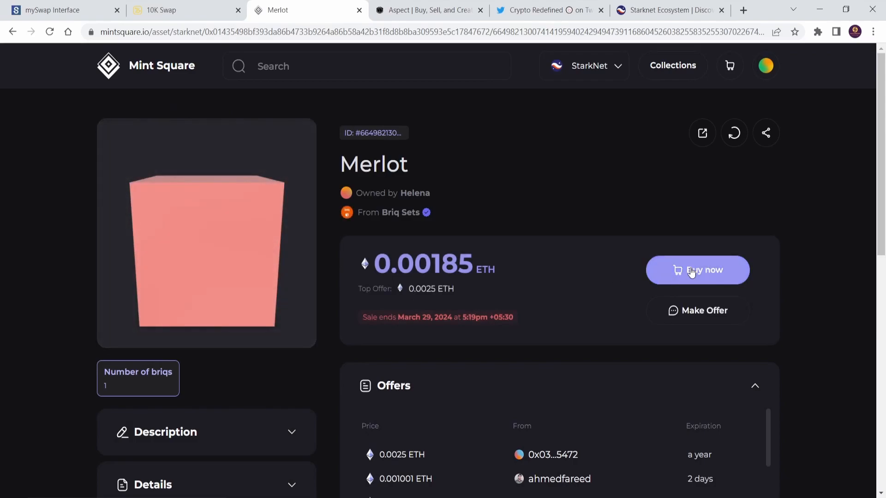
{"action": "left_click", "coordinate": [692, 270]}
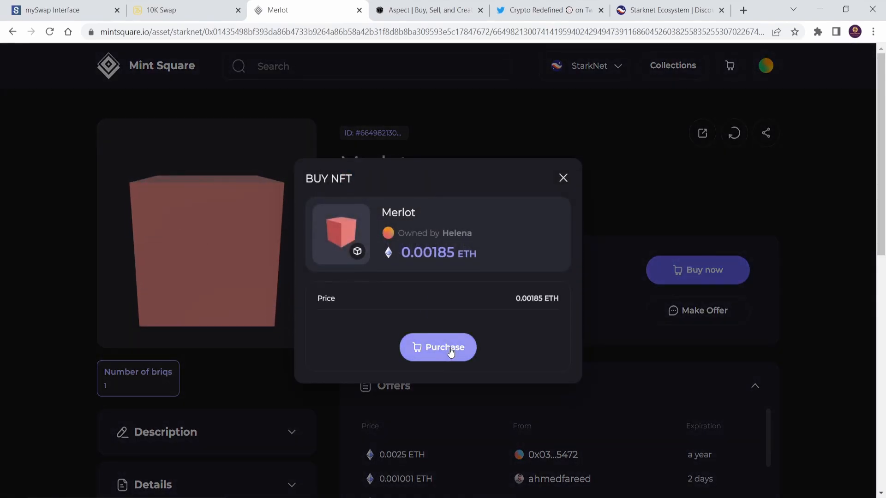
{"action": "left_click", "coordinate": [451, 351]}
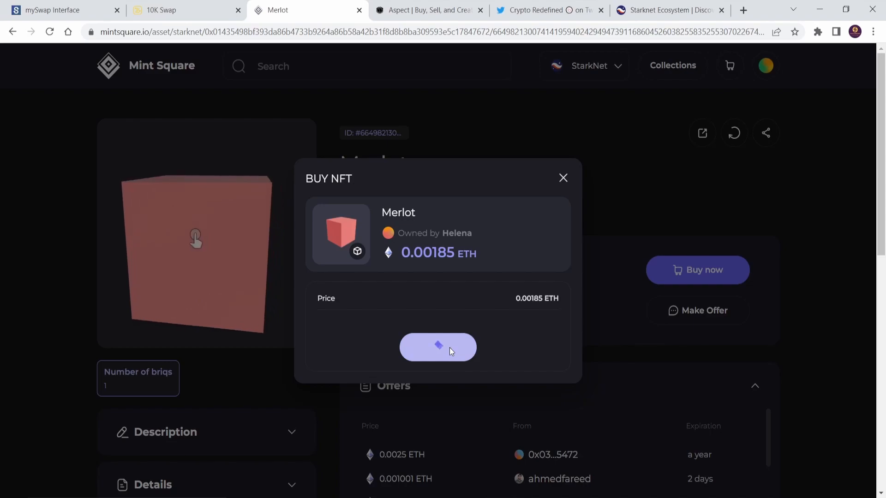
{"action": "left_click", "coordinate": [810, 362]}
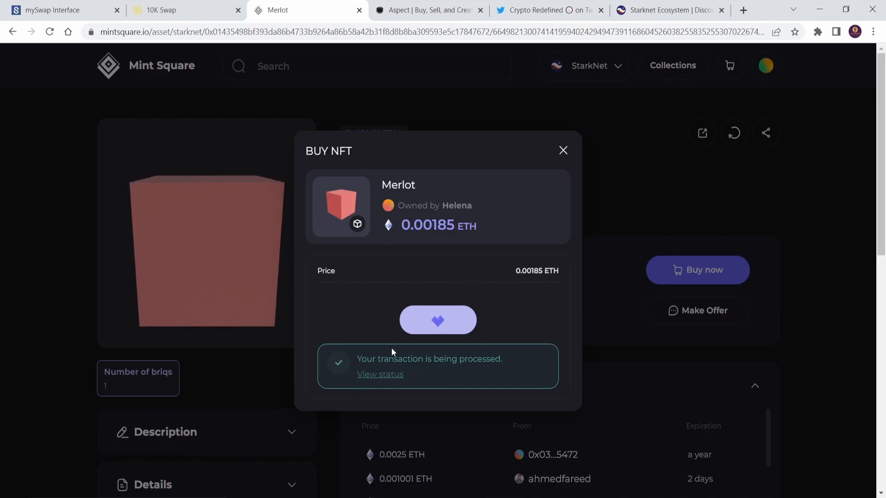
{"action": "left_click", "coordinate": [563, 151]}
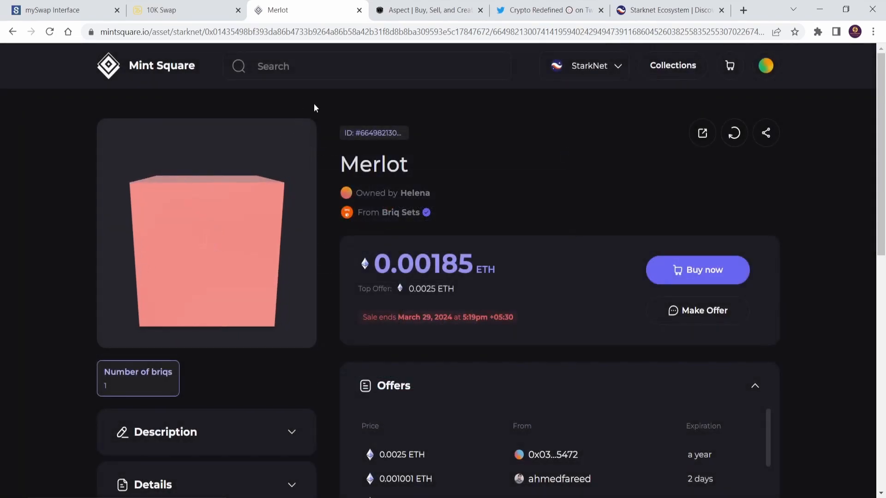
{"action": "left_click", "coordinate": [537, 8]}
{"action": "scroll", "coordinate": [322, 274], "scroll_direction": "down", "scroll_amount": 1}
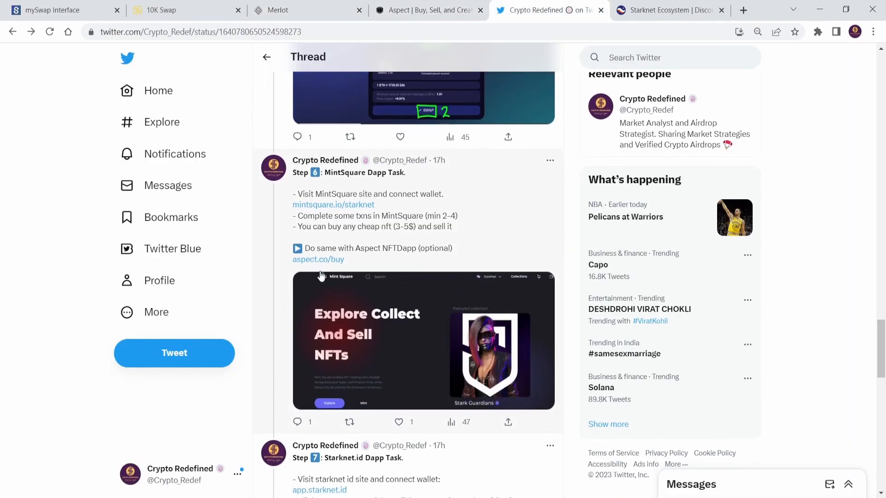
{"action": "left_click", "coordinate": [421, 11]}
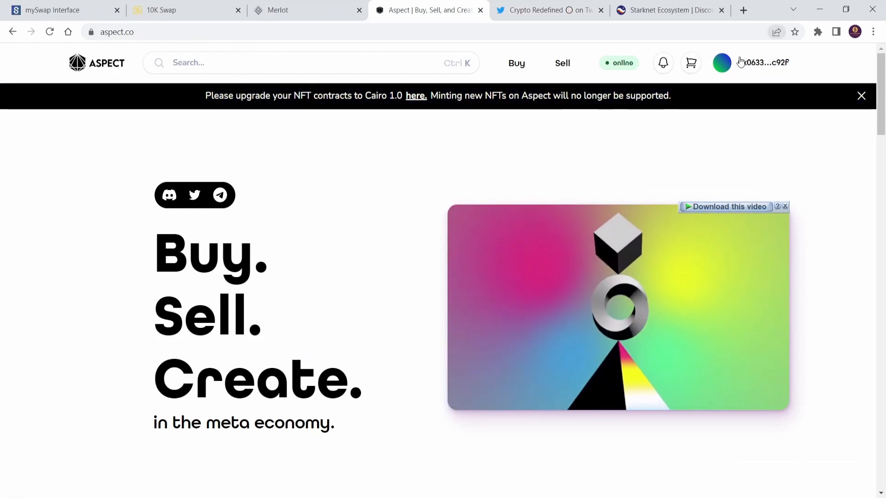
{"action": "left_click", "coordinate": [723, 64]}
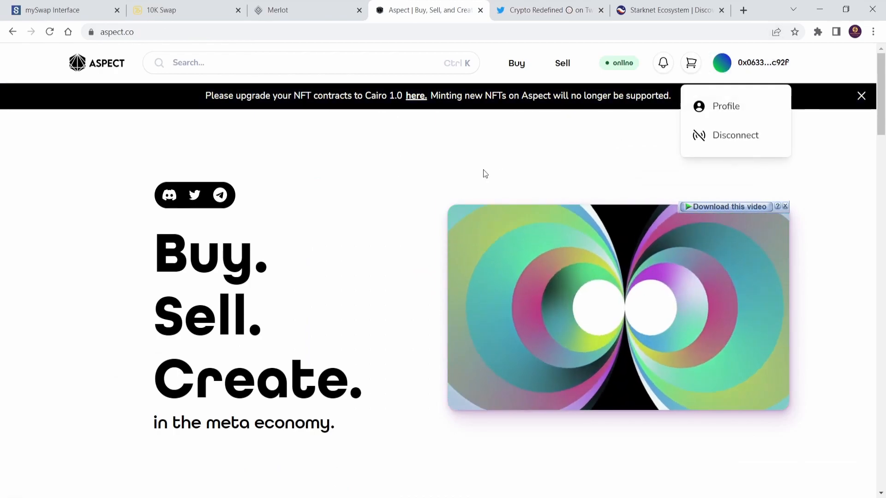
{"action": "left_click", "coordinate": [483, 171]}
{"action": "scroll", "coordinate": [297, 276], "scroll_direction": "down", "scroll_amount": 10}
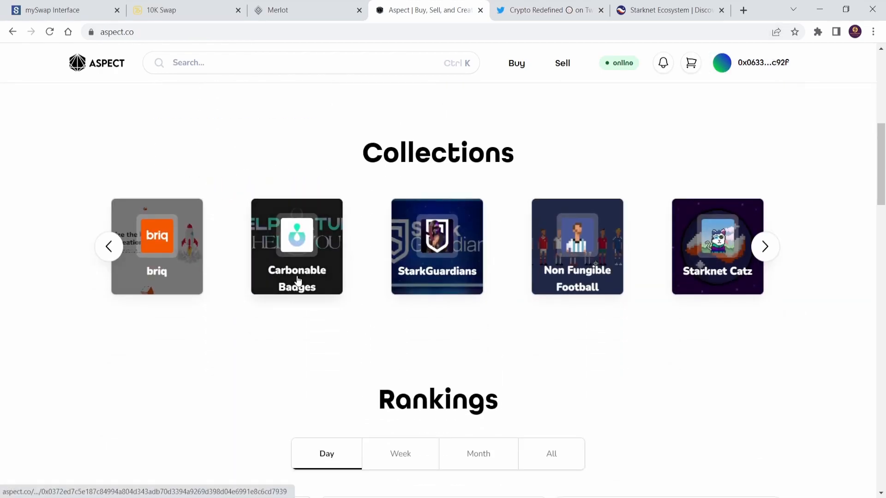
{"action": "scroll", "coordinate": [297, 277], "scroll_direction": "up", "scroll_amount": 3}
{"action": "scroll", "coordinate": [297, 277], "scroll_direction": "down", "scroll_amount": 5}
{"action": "scroll", "coordinate": [297, 280], "scroll_direction": "down", "scroll_amount": 2}
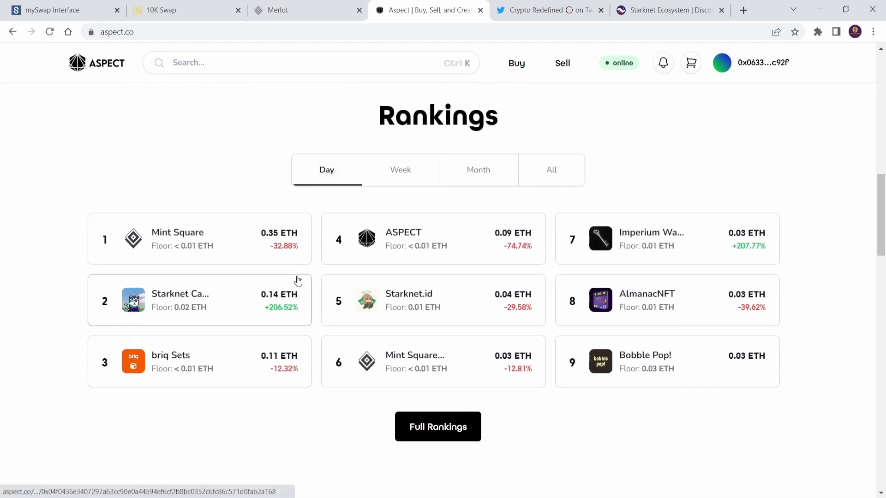
{"action": "scroll", "coordinate": [297, 280], "scroll_direction": "up", "scroll_amount": 10}
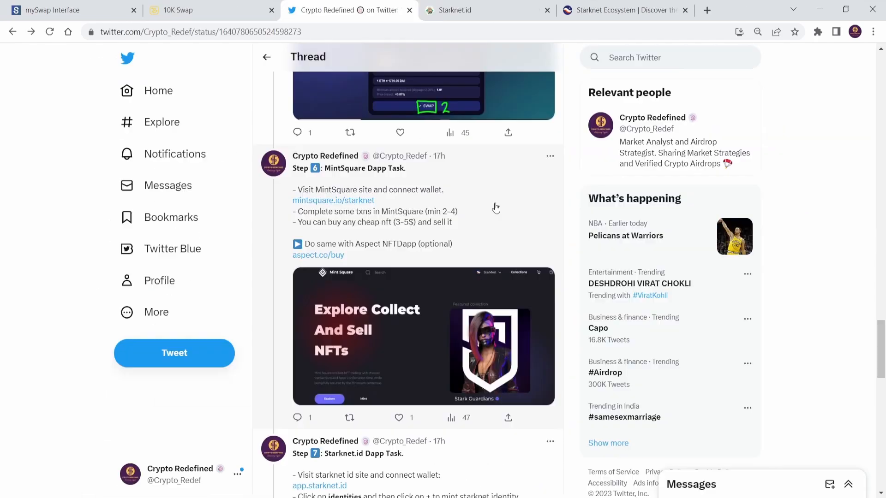
- Read step 7 of the Twitter guide on Starknet.id and connect the wallet on app.starknet.id
{"action": "scroll", "coordinate": [496, 208], "scroll_direction": "down", "scroll_amount": 6}
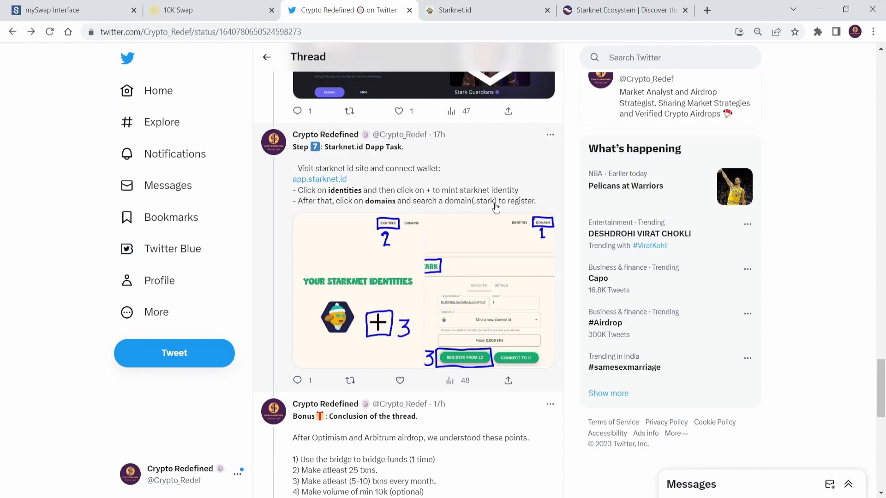
{"action": "left_click", "coordinate": [472, 7]}
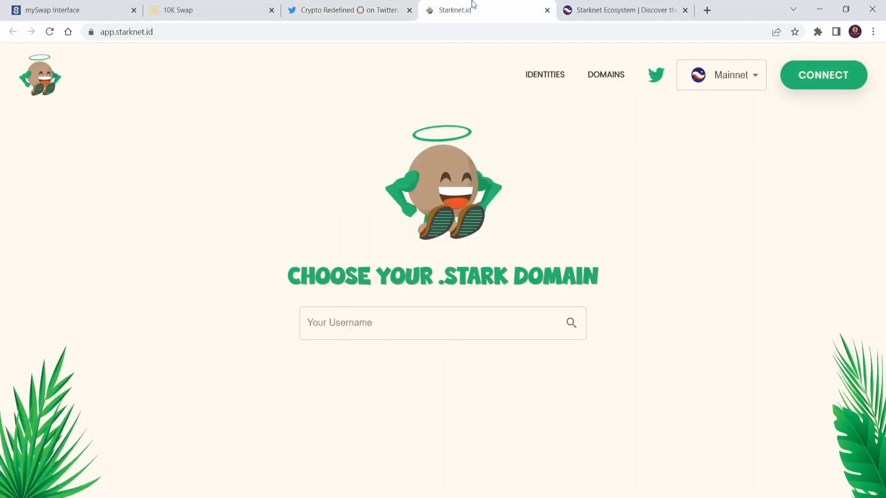
{"action": "left_click", "coordinate": [363, 7]}
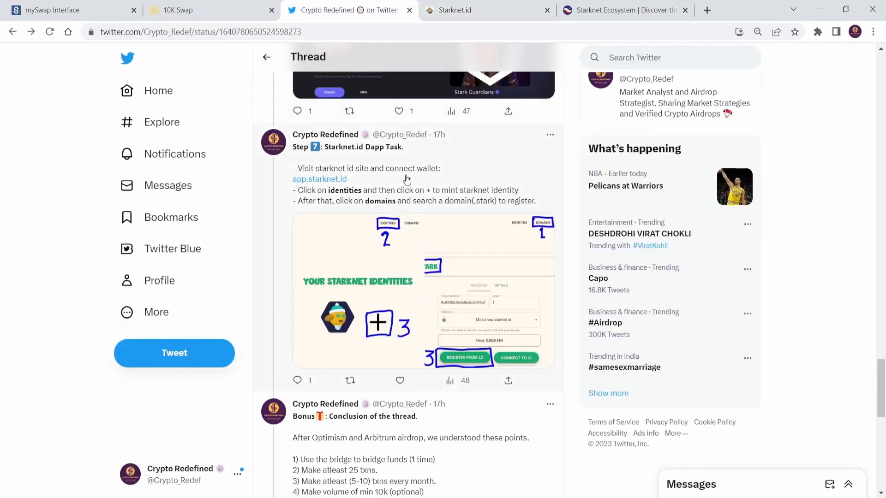
{"action": "left_click", "coordinate": [471, 5]}
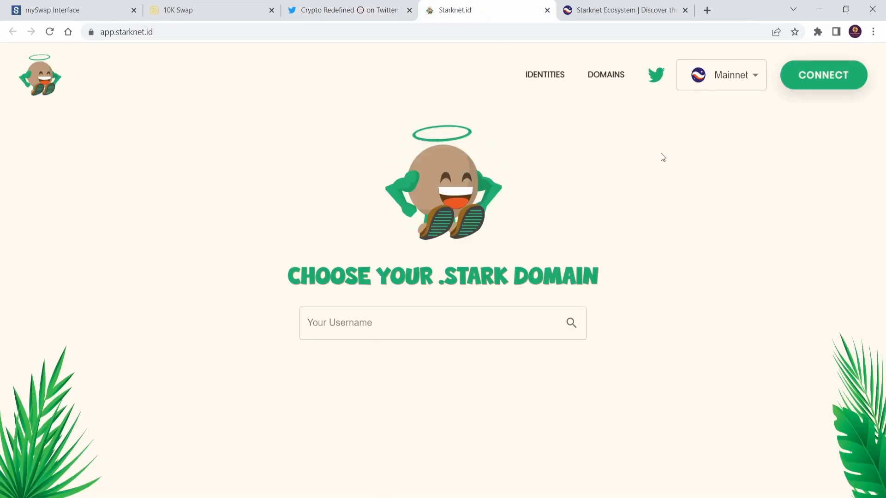
{"action": "left_click", "coordinate": [811, 75]}
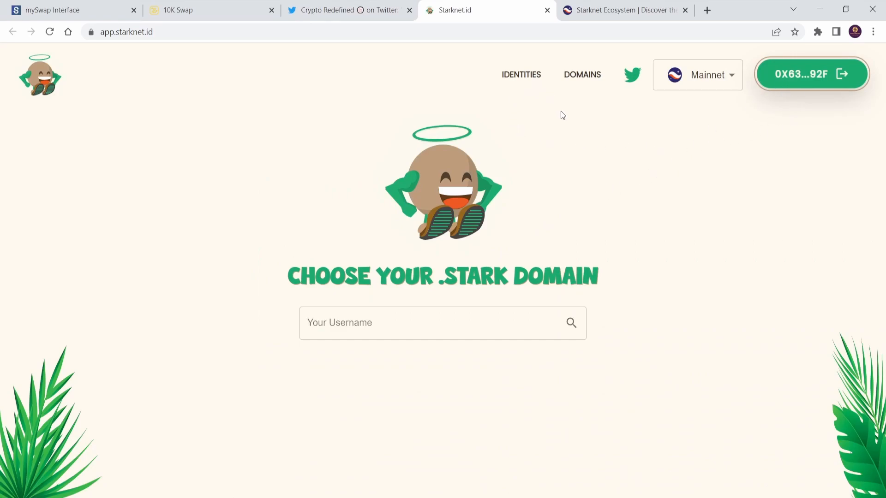
- Mint a new Starknet identity from the identities page and approve the transaction in Argent X
{"action": "left_click", "coordinate": [530, 78]}
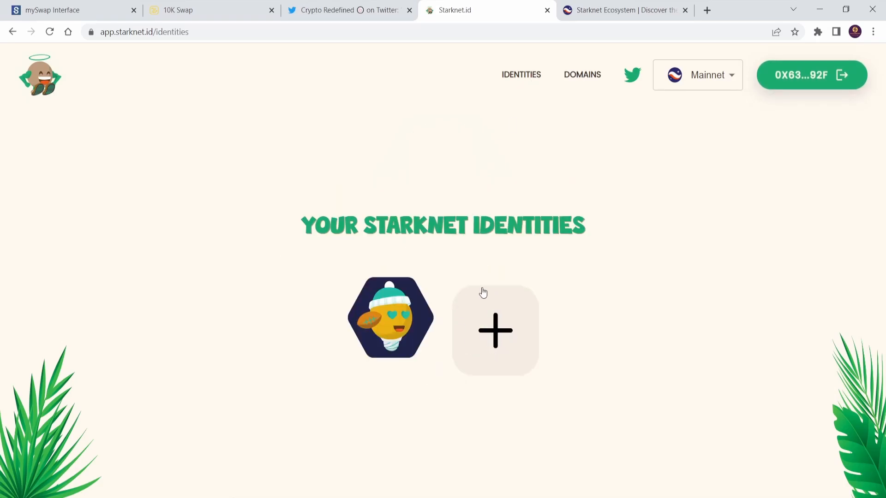
{"action": "left_click", "coordinate": [481, 320]}
{"action": "left_click", "coordinate": [820, 365]}
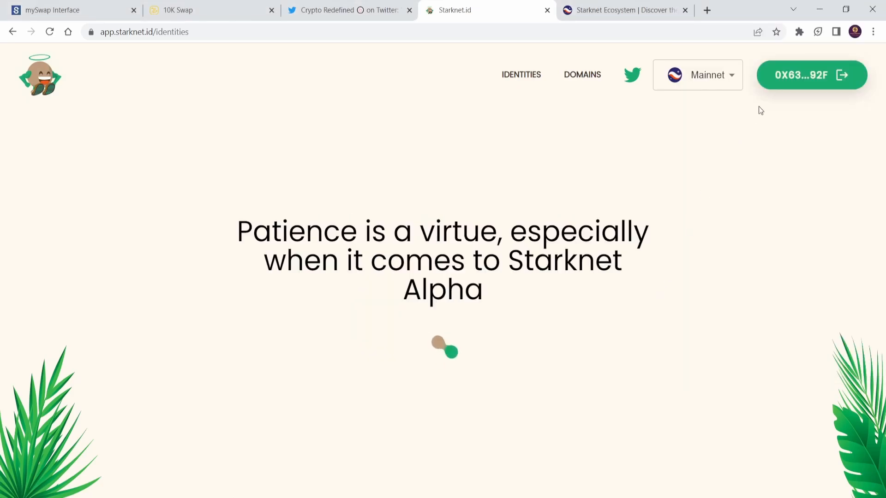
- Check the NFTs held in the Argent X wallet and close the wallet
{"action": "left_click", "coordinate": [798, 32]}
{"action": "left_click", "coordinate": [685, 155]}
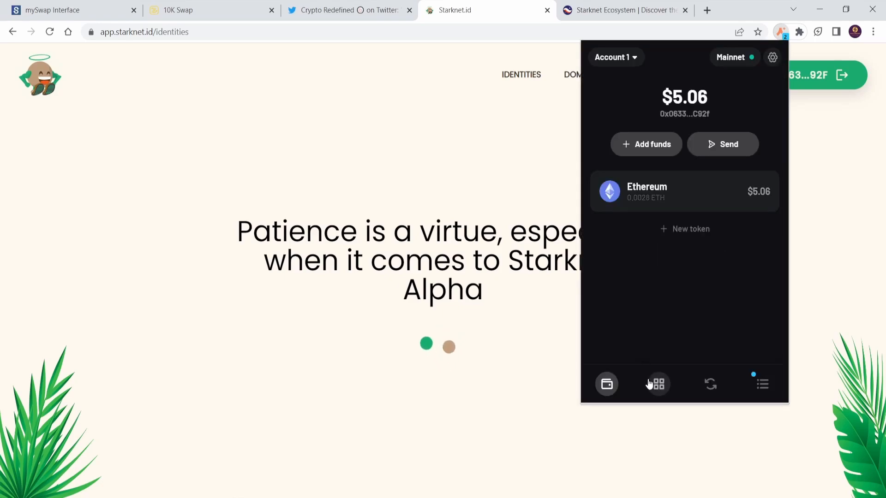
{"action": "left_click", "coordinate": [657, 384]}
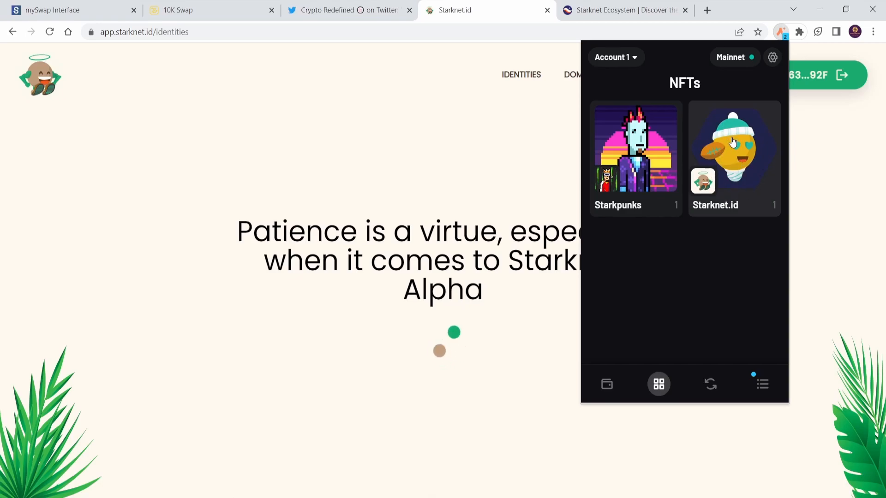
{"action": "left_click", "coordinate": [520, 180]}
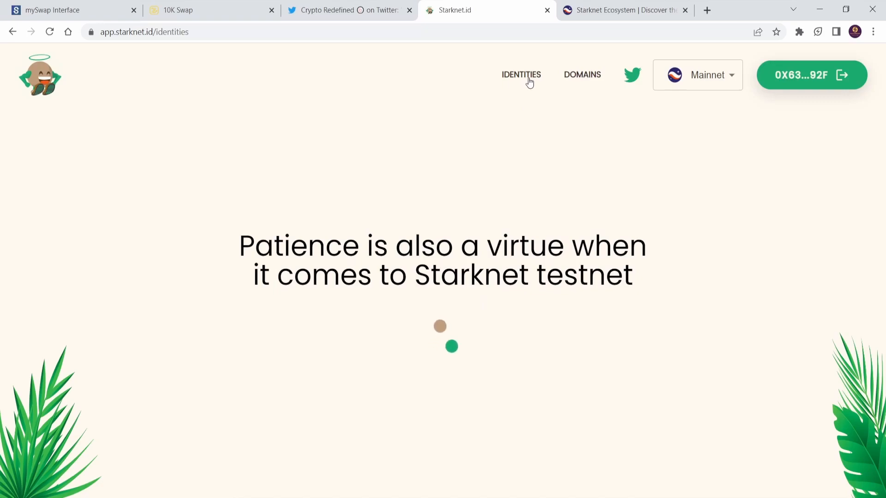
- Search the Starknet.id domains for cryptoredef
{"action": "left_click", "coordinate": [577, 78]}
{"action": "left_click", "coordinate": [369, 323]}
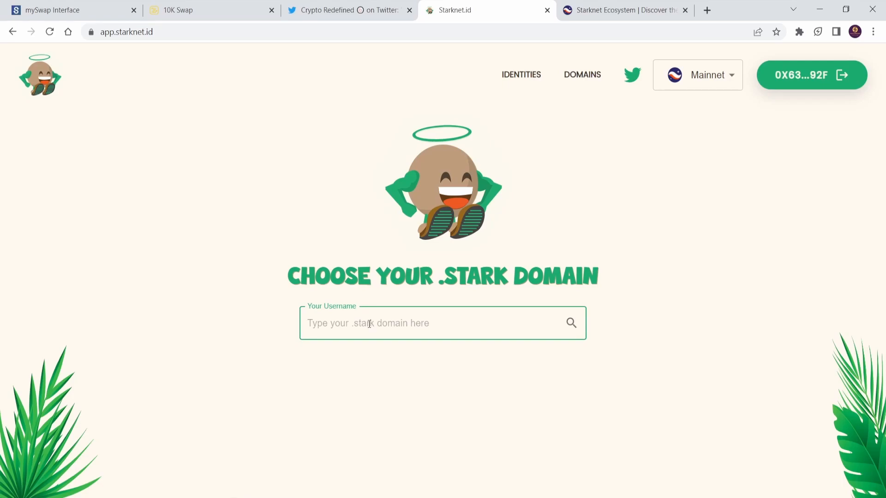
{"action": "type", "text": "cryptoredef"}
{"action": "left_click", "coordinate": [569, 329]}
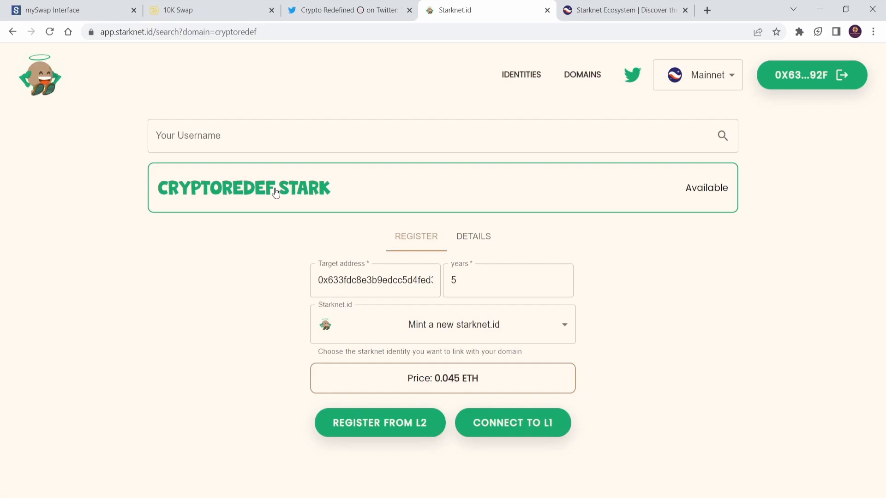
- Try a 1-year registration period for cryptoredef.stark, view the domain's details and return to the registration form
{"action": "left_click", "coordinate": [476, 286]}
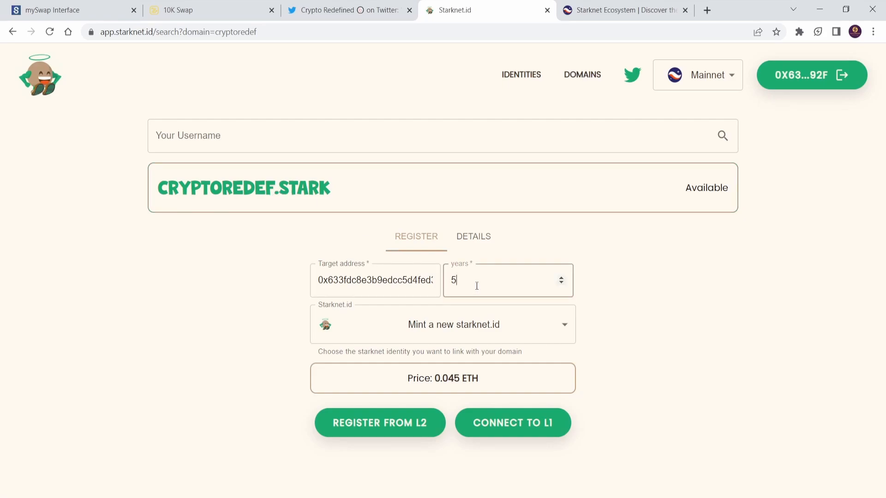
{"action": "key", "text": "BackSpace"}
{"action": "type", "text": "1"}
{"action": "left_click", "coordinate": [465, 238]}
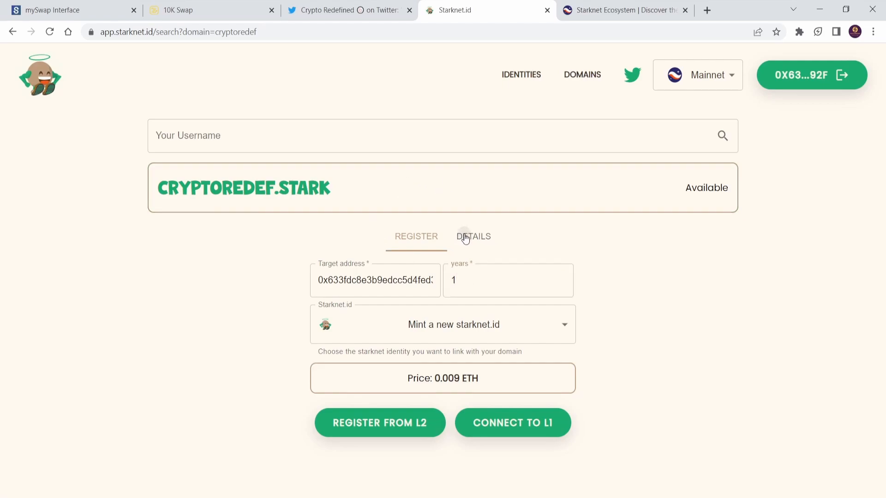
{"action": "left_click", "coordinate": [427, 237]}
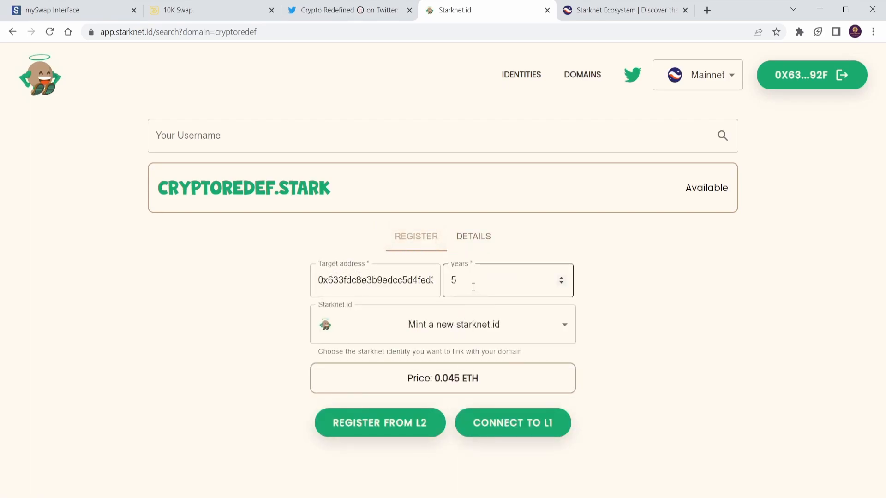
- Set the cryptoredef.stark registration period to 1 year and submit the registration from L2
{"action": "left_click_drag", "start_coordinate": [473, 287], "coordinate": [449, 283]}
{"action": "type", "text": "1"}
{"action": "left_click", "coordinate": [406, 427]}
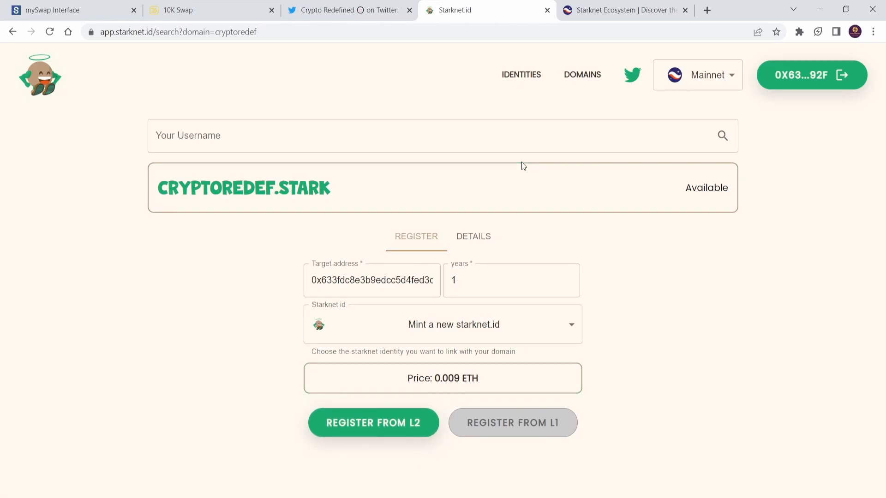
- Read the bonus conclusion of the Twitter guide, revisiting the 10kswap and mySwap swap pages before returning to the thread
{"action": "left_click", "coordinate": [369, 13]}
{"action": "scroll", "coordinate": [374, 253], "scroll_direction": "down", "scroll_amount": 5}
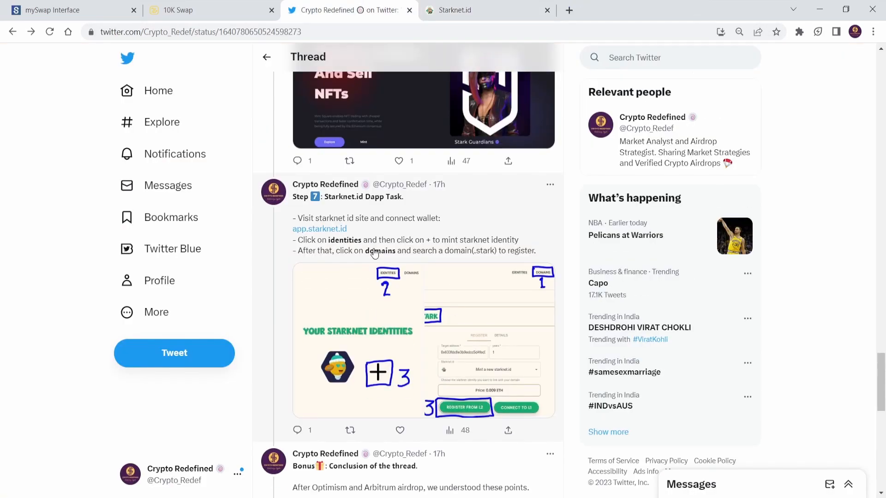
{"action": "scroll", "coordinate": [374, 253], "scroll_direction": "down", "scroll_amount": 1}
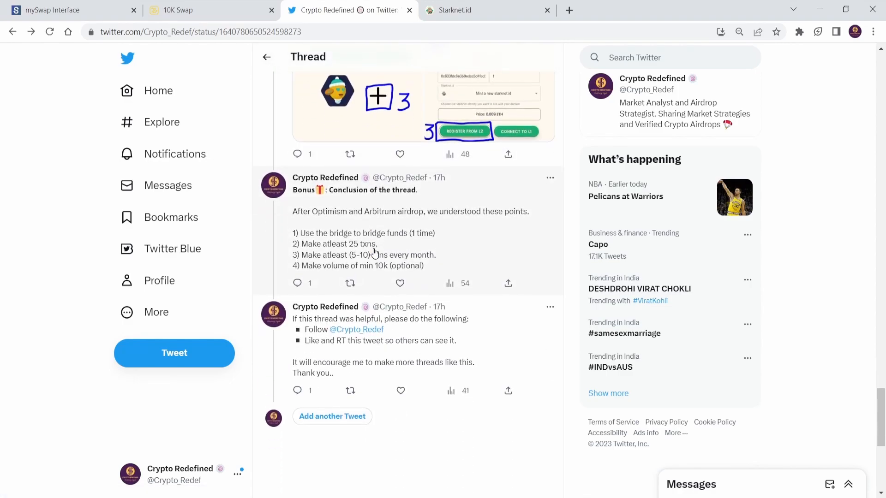
{"action": "scroll", "coordinate": [374, 253], "scroll_direction": "down", "scroll_amount": 1}
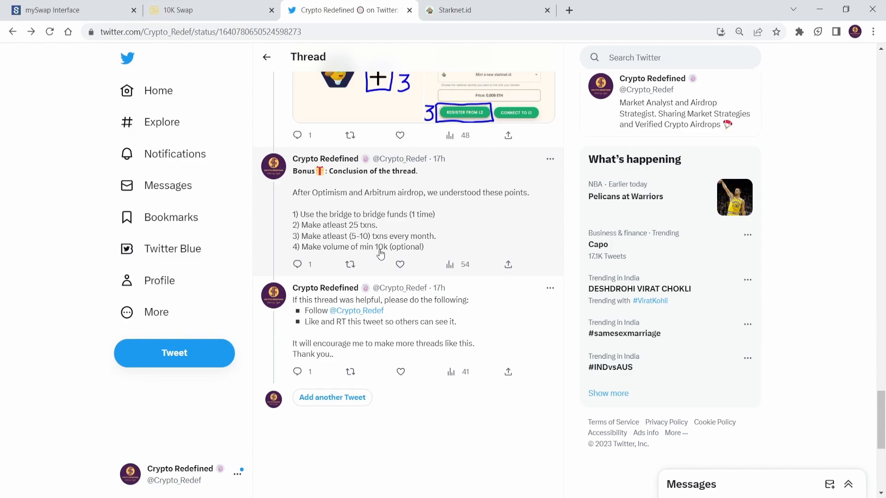
{"action": "left_click", "coordinate": [211, 10]}
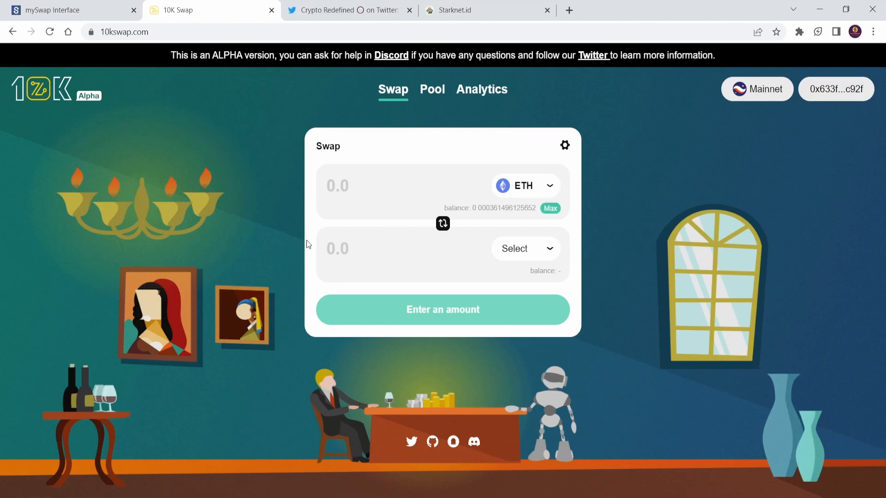
{"action": "left_click", "coordinate": [113, 7]}
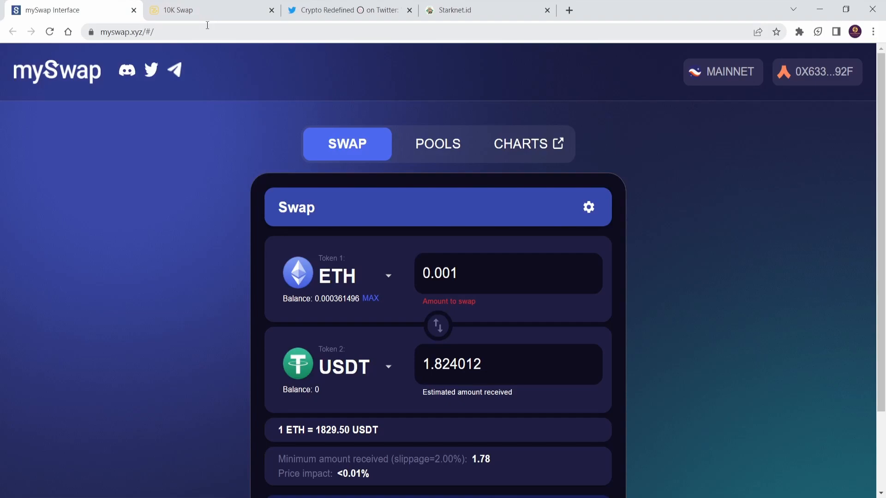
{"action": "left_click", "coordinate": [346, 7]}
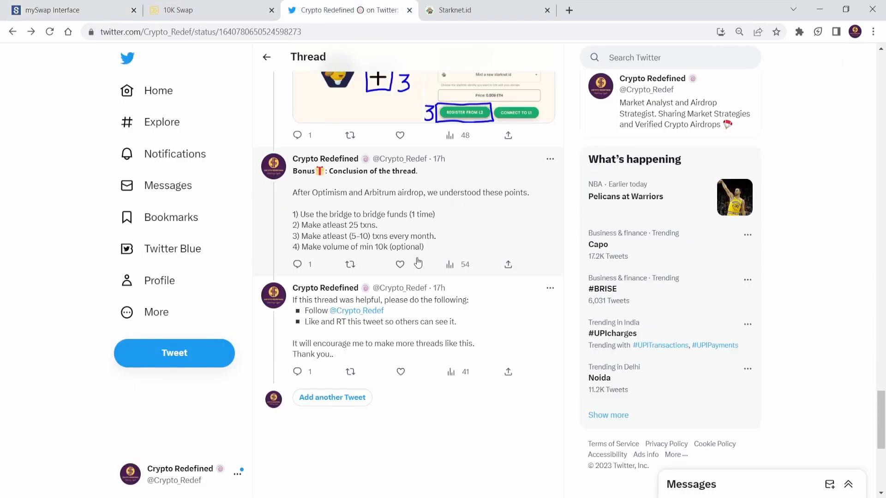